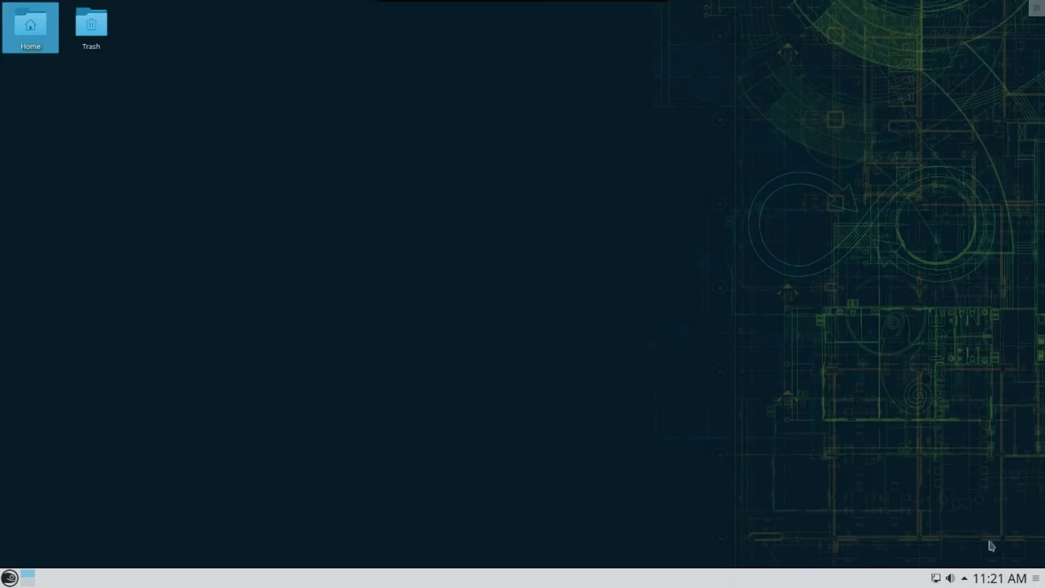
Step: Enter editing mode for the bottom taskbar panel from its right-end menu button
left_click(1037, 580)
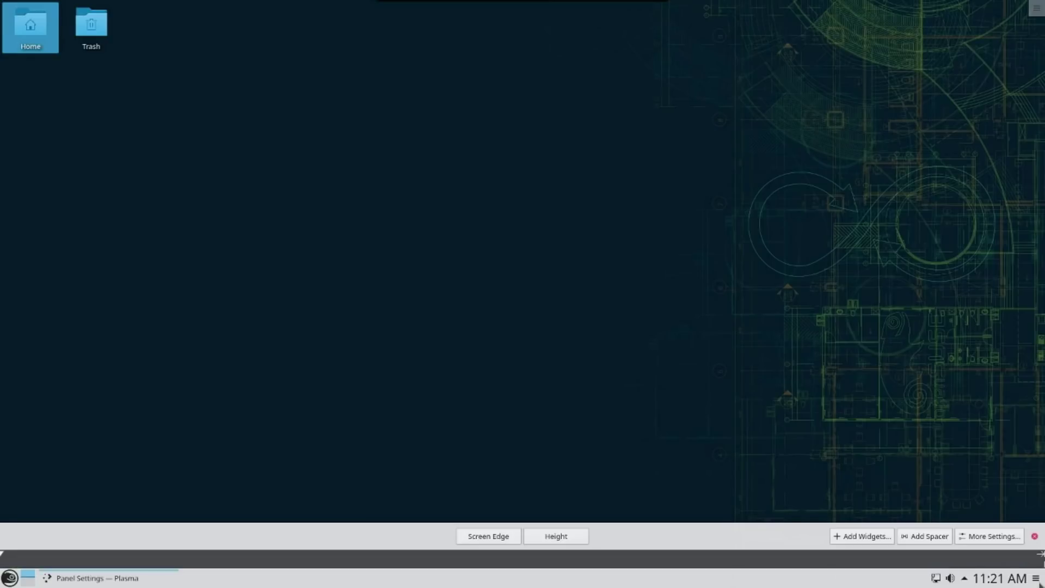
Step: Browse the Add Widgets list, then close it to leave panel editing
left_click(881, 538)
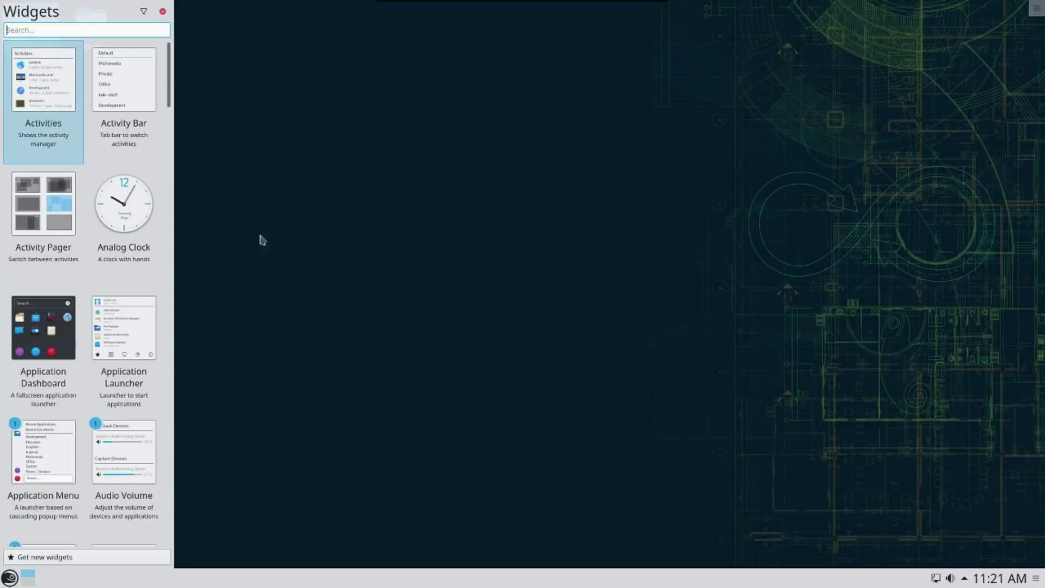
left_click_drag(168, 81, 183, 19)
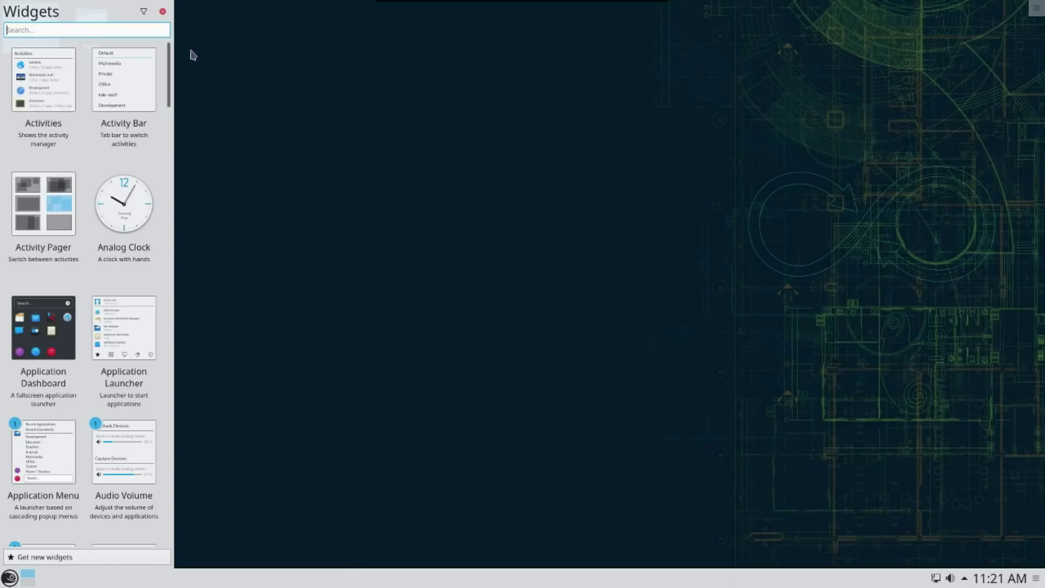
left_click(163, 11)
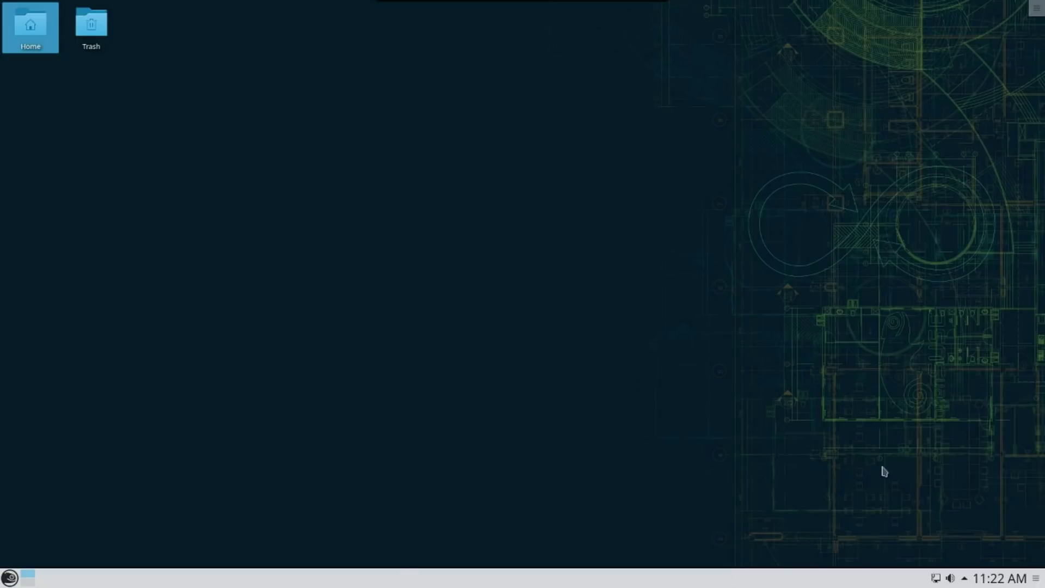
Step: Check the calendar and the Status & Notifications popup, then open the application launcher
left_click(1015, 583)
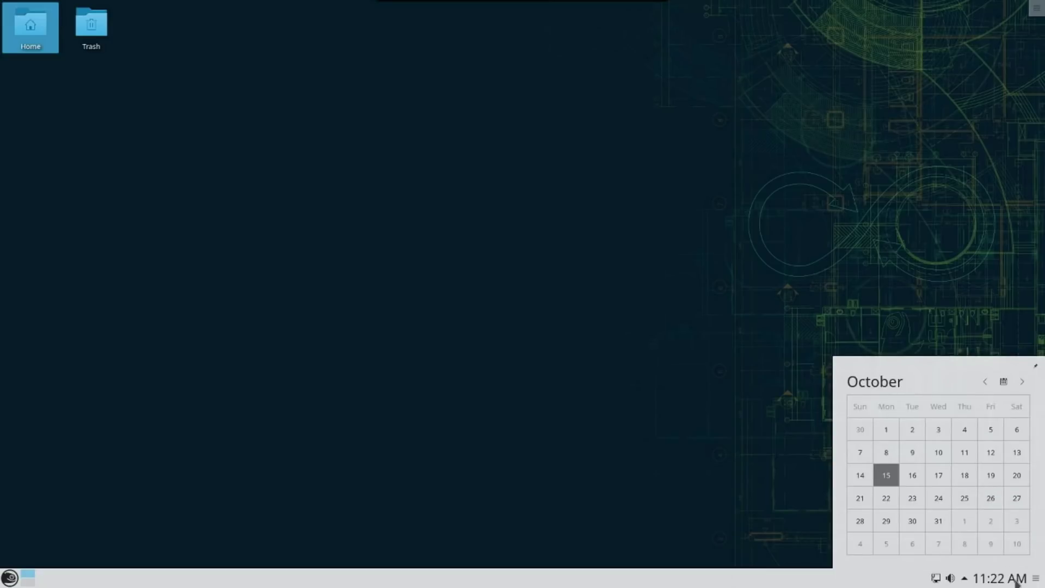
left_click(965, 579)
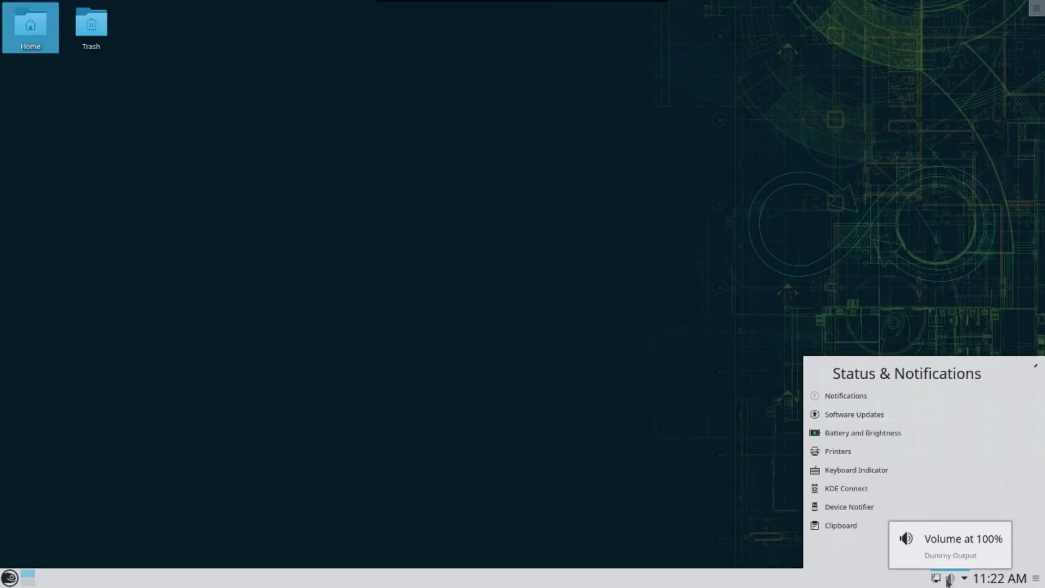
left_click(590, 443)
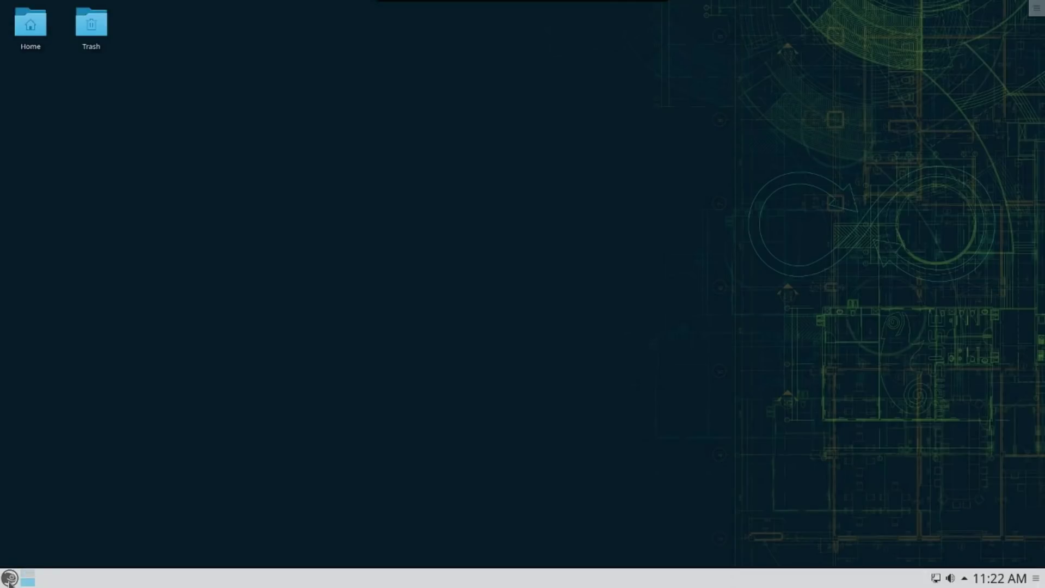
left_click(9, 579)
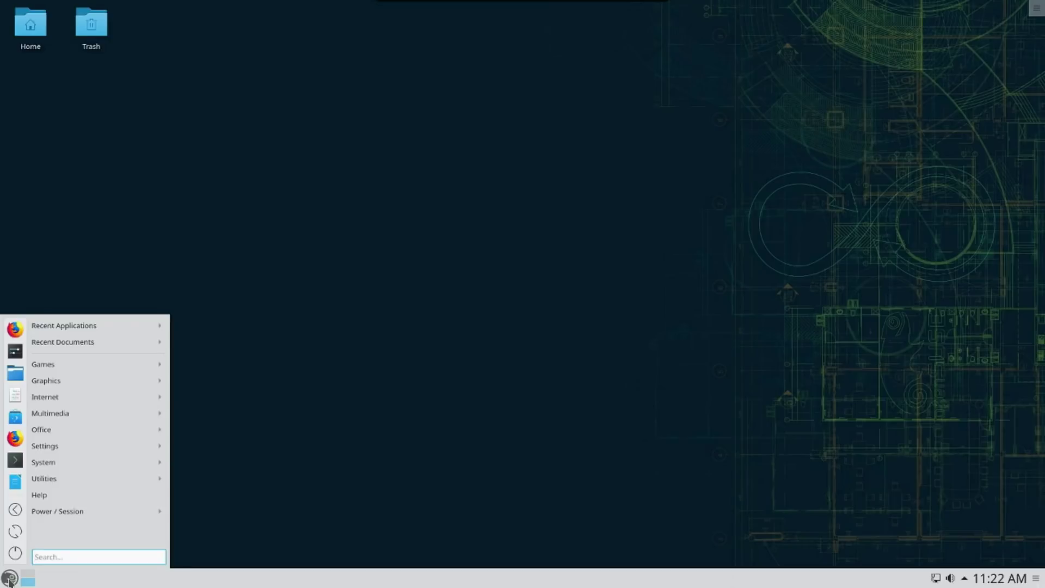
right_click(9, 578)
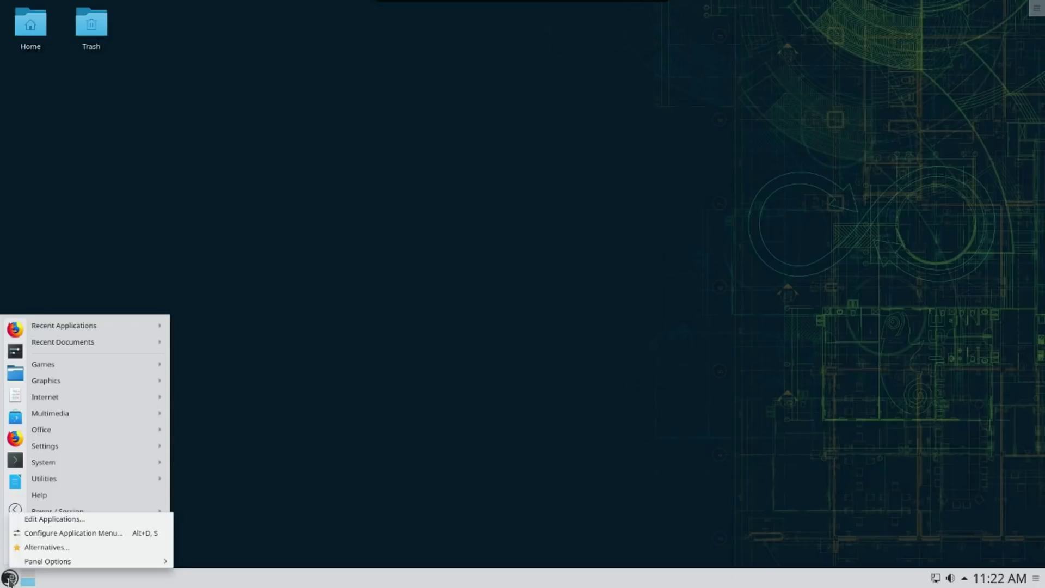
left_click(37, 553)
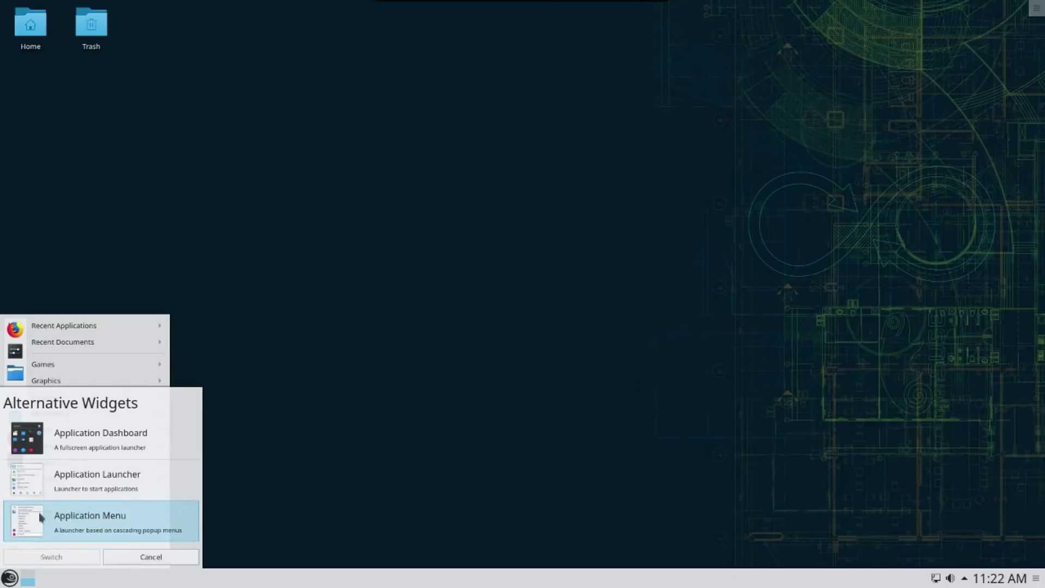
left_click(89, 486)
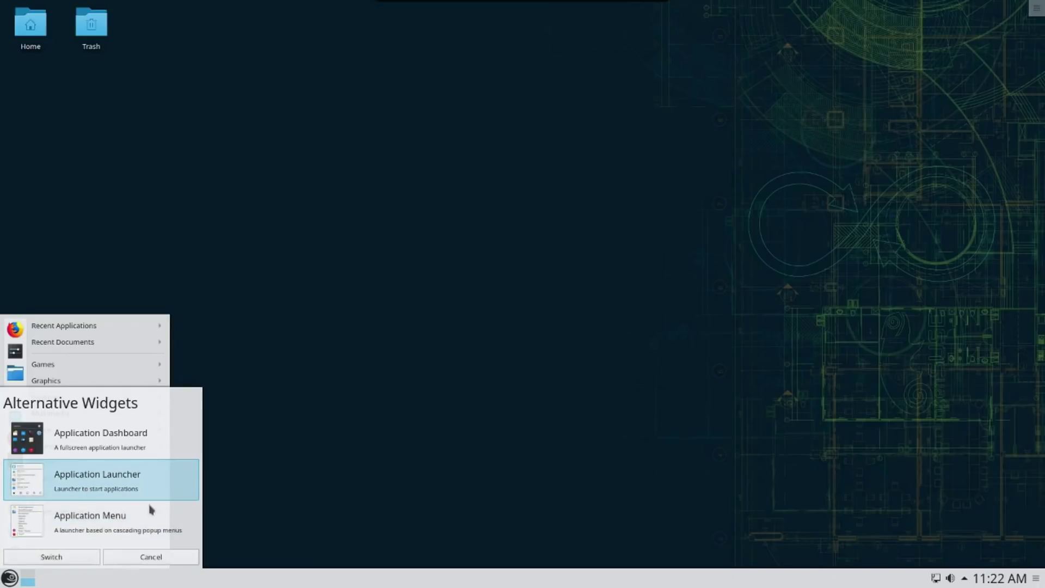
left_click(67, 557)
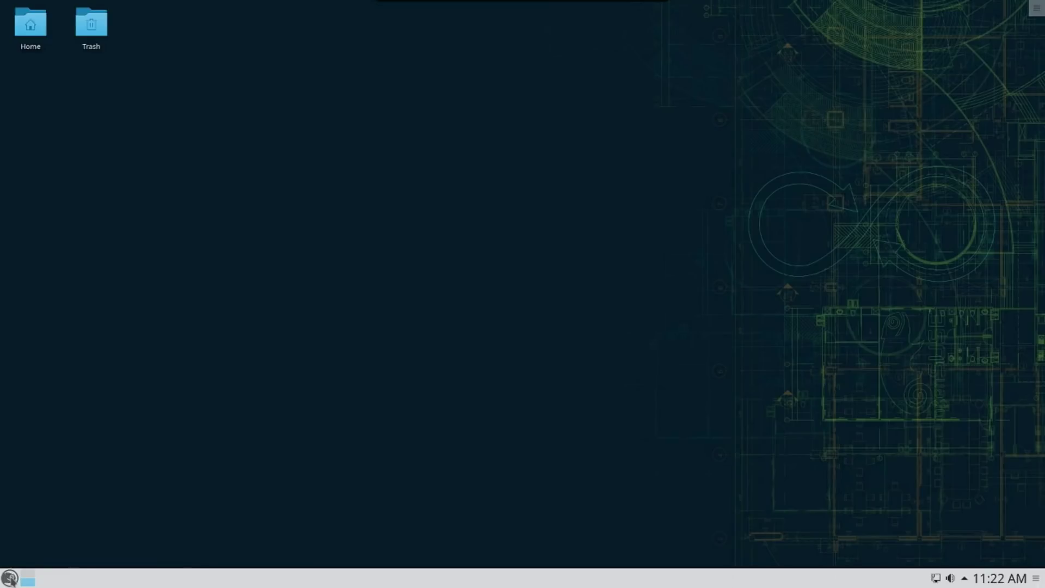
left_click(9, 578)
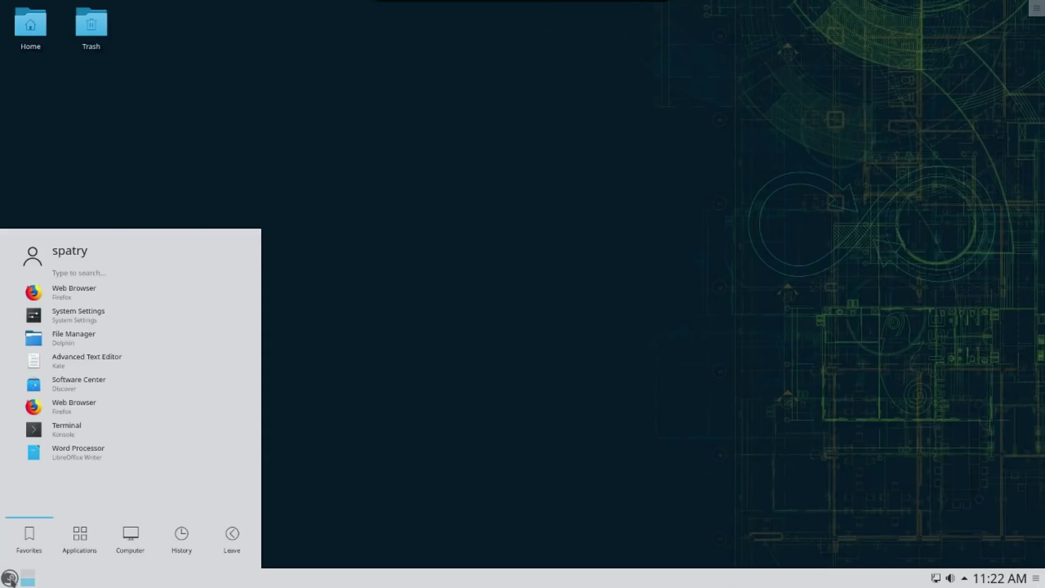
right_click(9, 578)
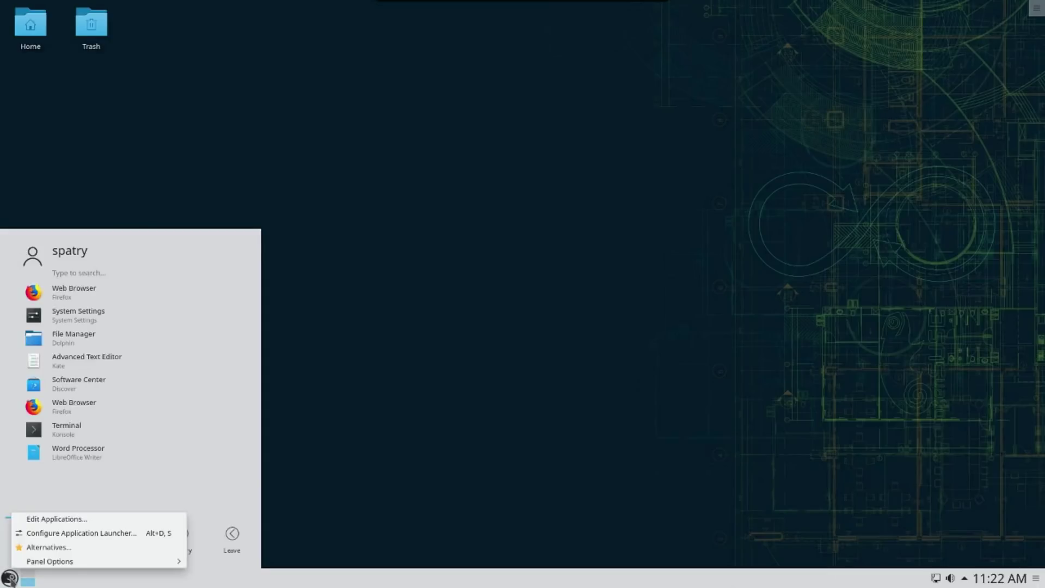
left_click(35, 549)
left_click(60, 449)
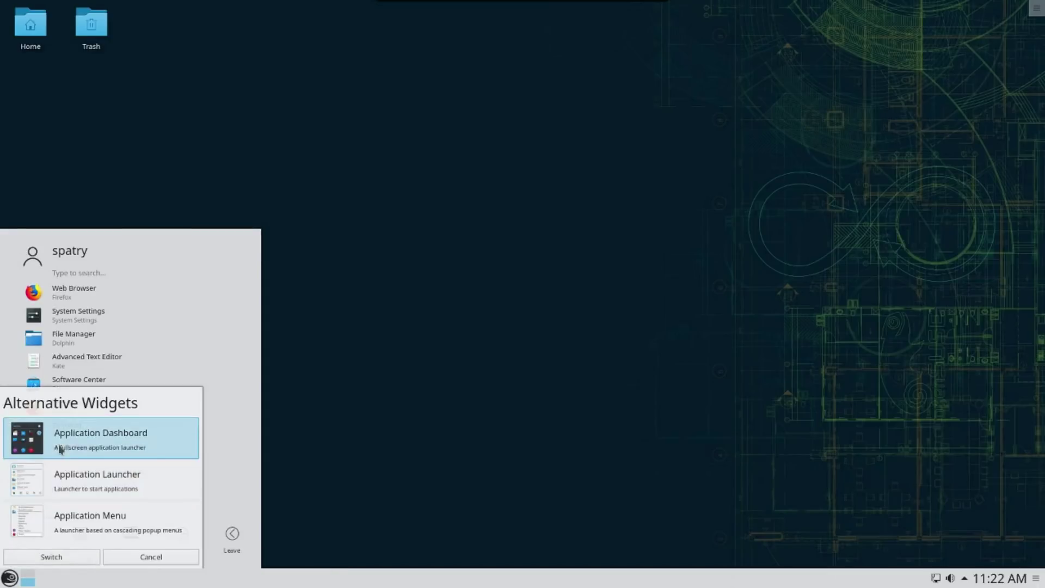
left_click(59, 561)
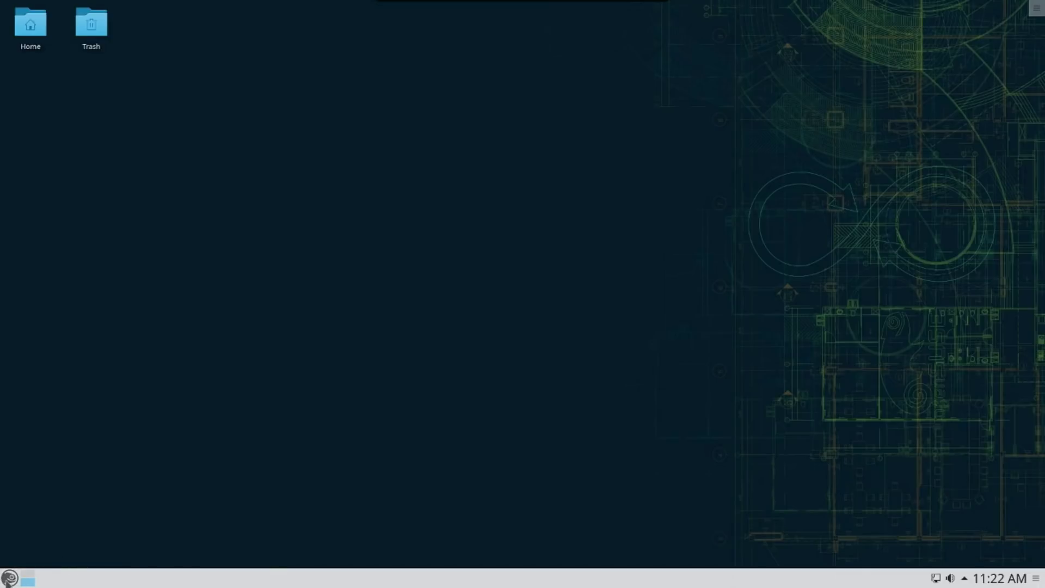
left_click(8, 579)
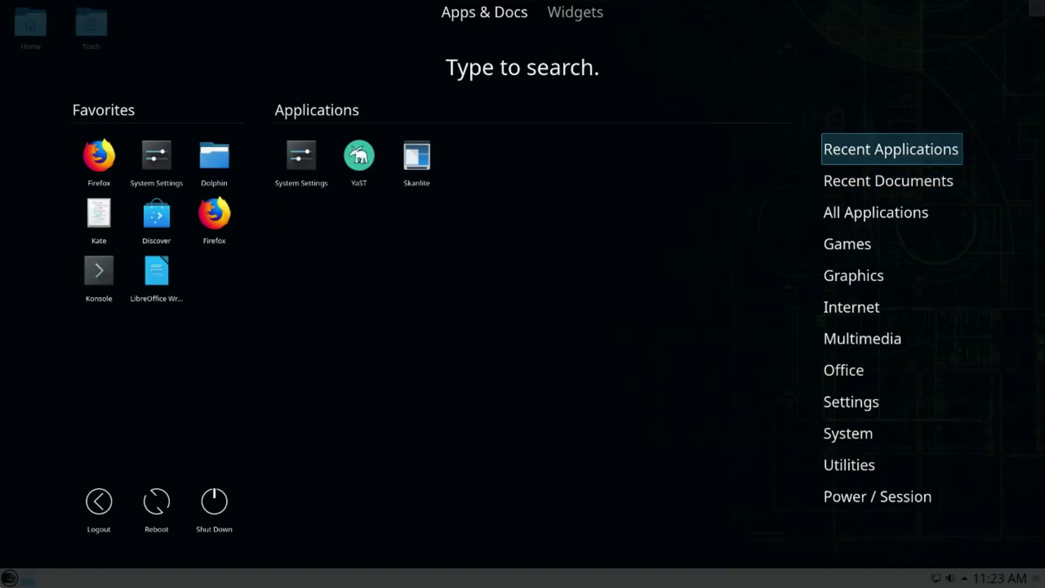
left_click(10, 578)
right_click(10, 579)
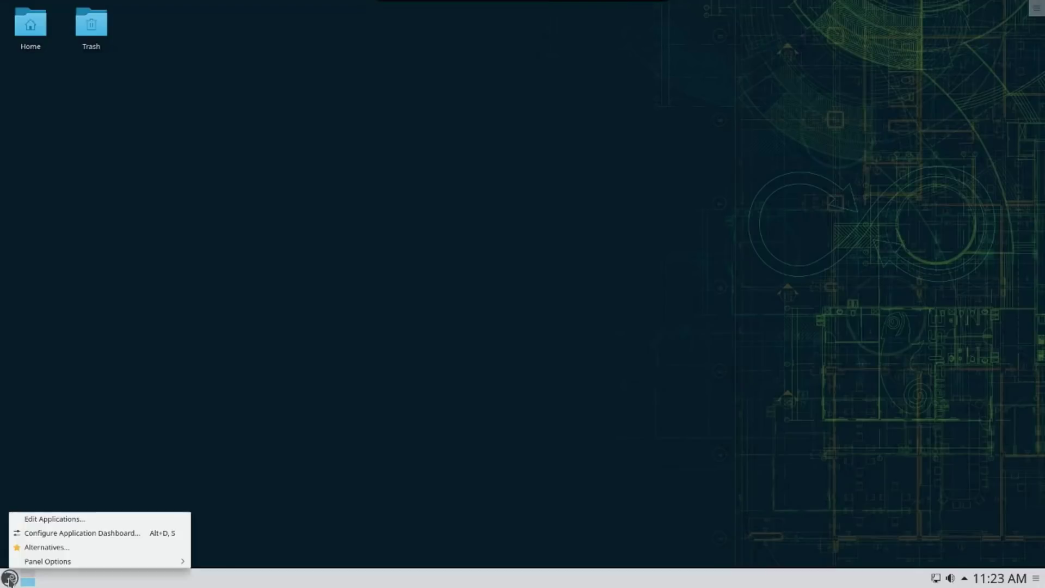
left_click(38, 546)
left_click(86, 482)
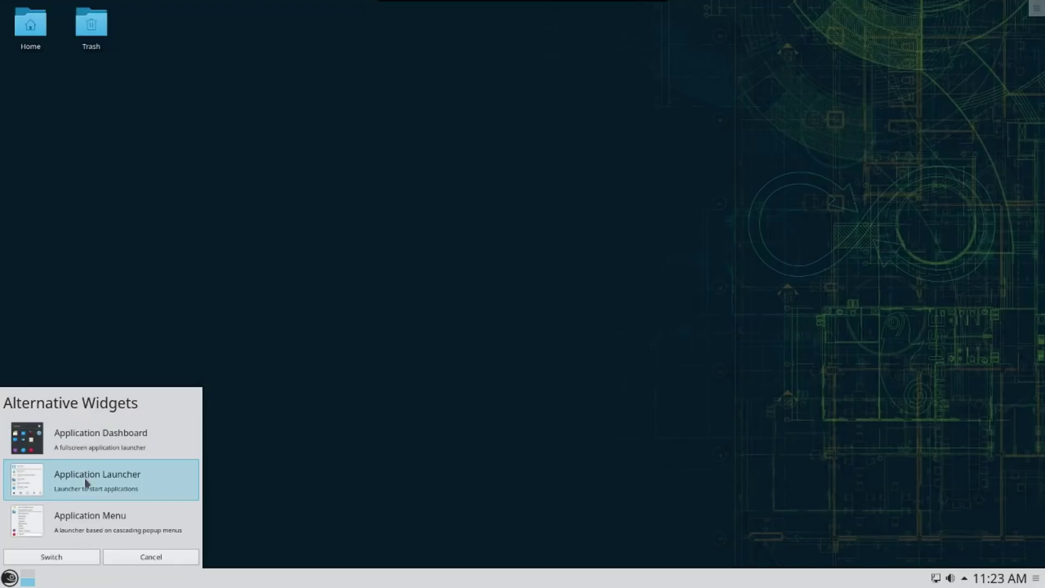
left_click(87, 526)
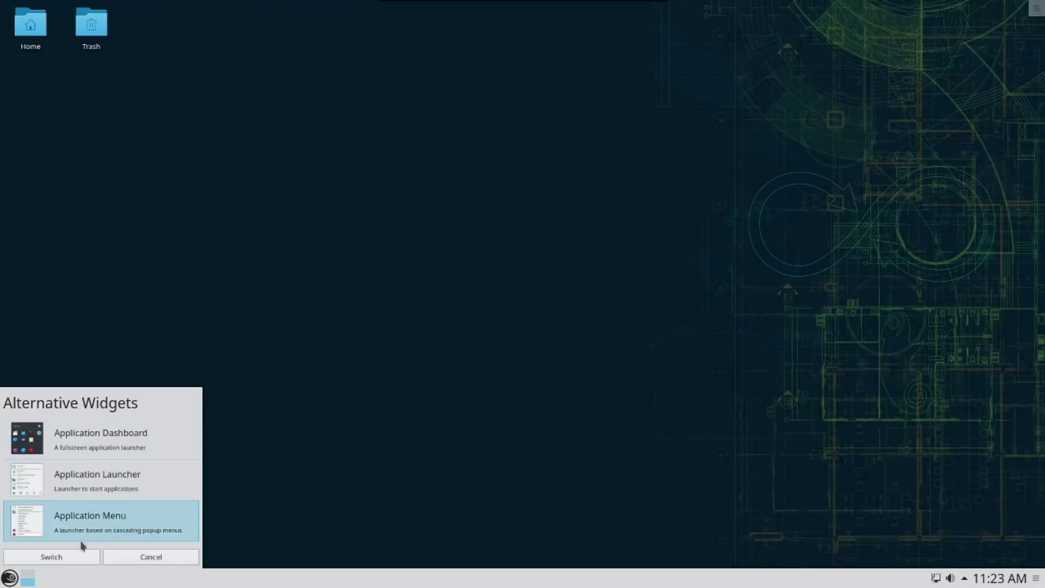
left_click(51, 556)
left_click(8, 578)
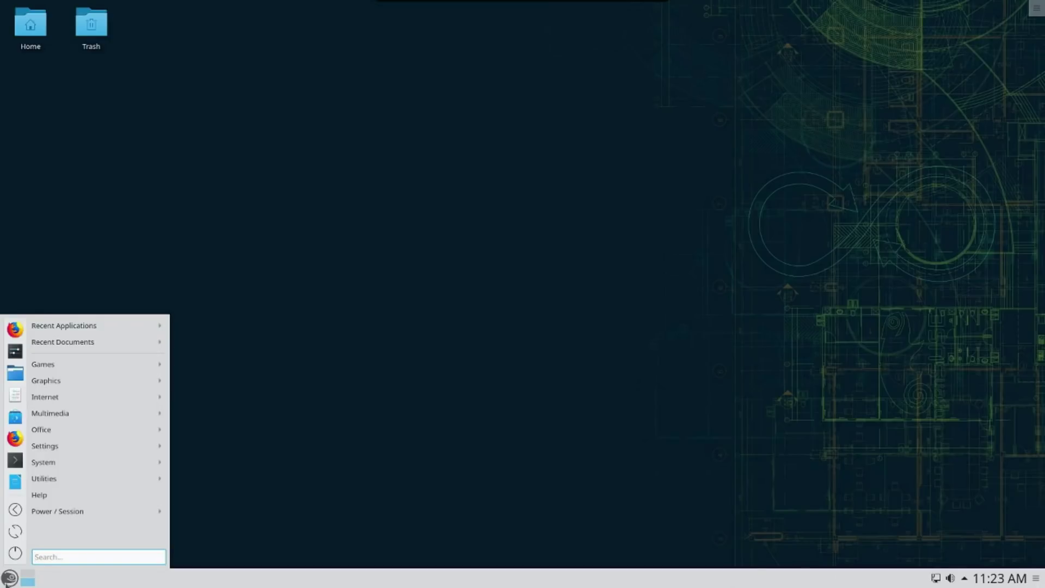
Step: Look through the Games, Internet, Office and Settings categories of the application menu
mouse_move(94, 367)
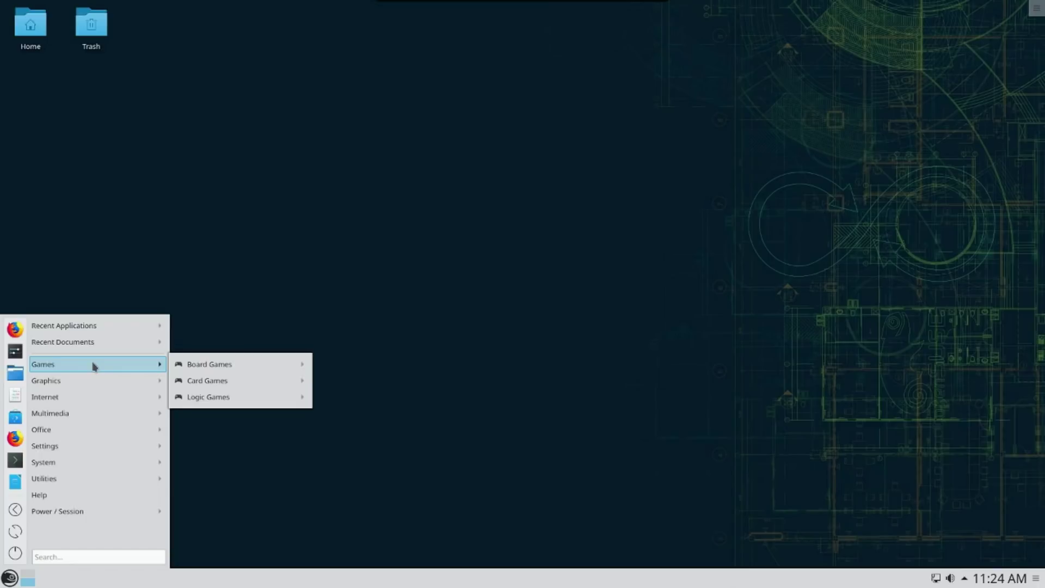
mouse_move(198, 369)
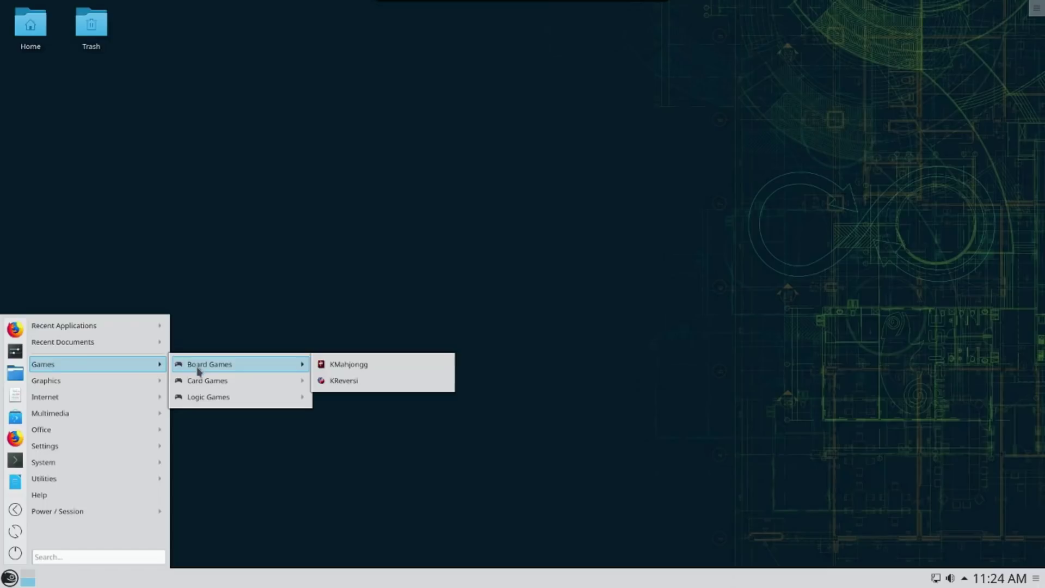
mouse_move(201, 388)
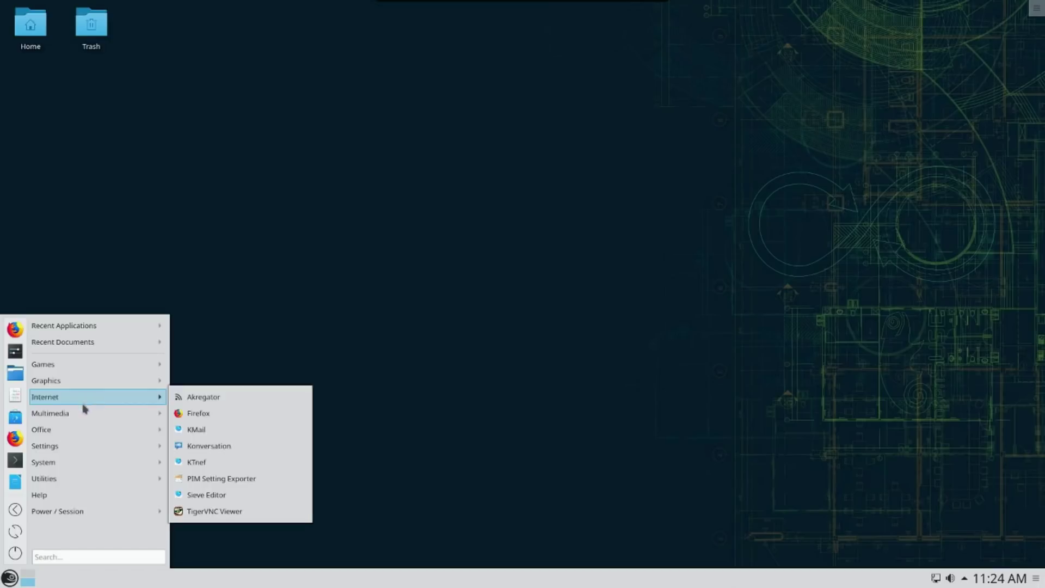
mouse_move(82, 414)
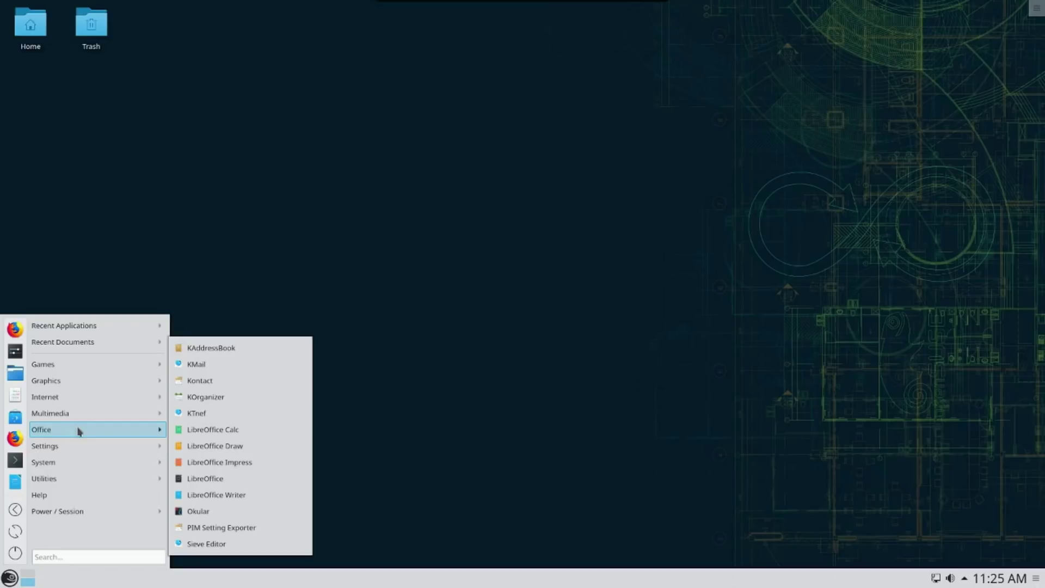
mouse_move(69, 448)
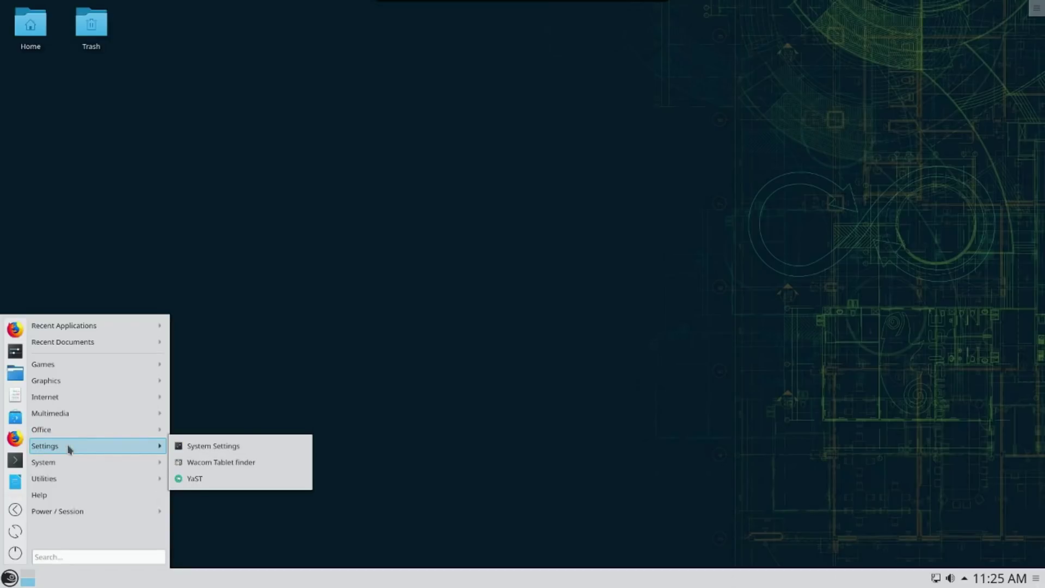
Step: Launch System Settings and apply the Breeze Dark global theme
left_click(191, 447)
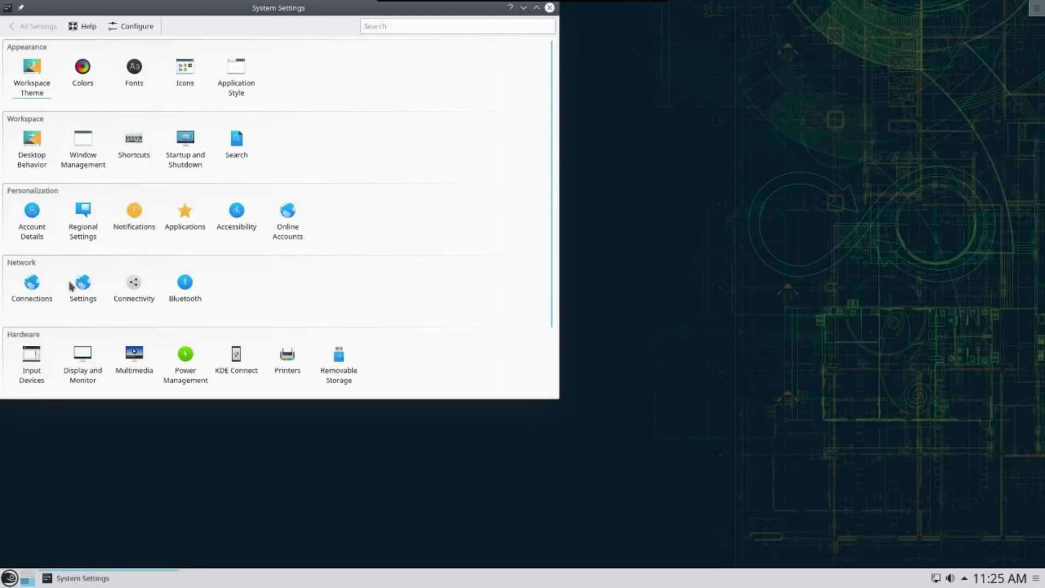
left_click(29, 67)
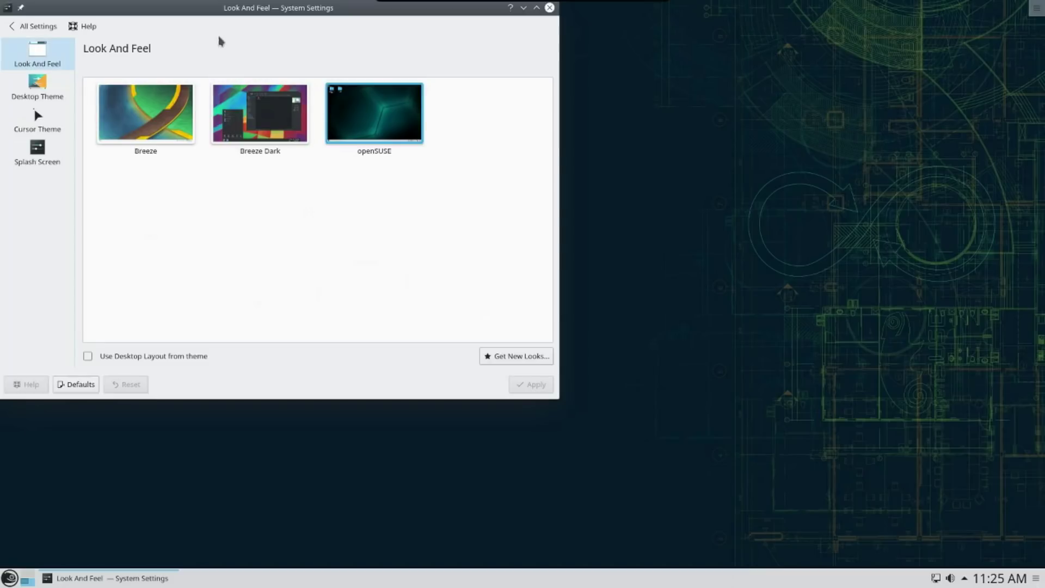
left_click(249, 119)
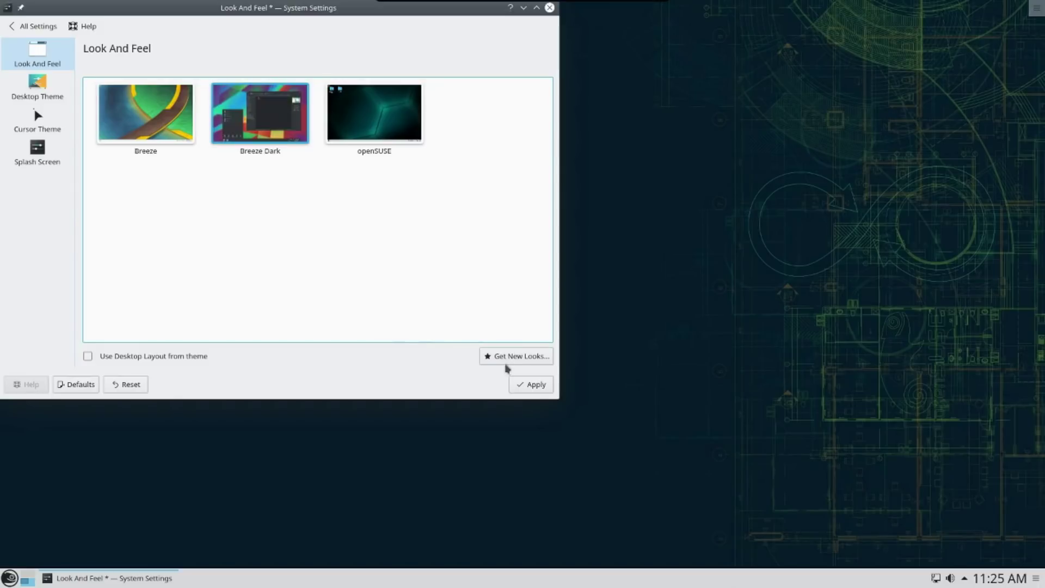
left_click(539, 388)
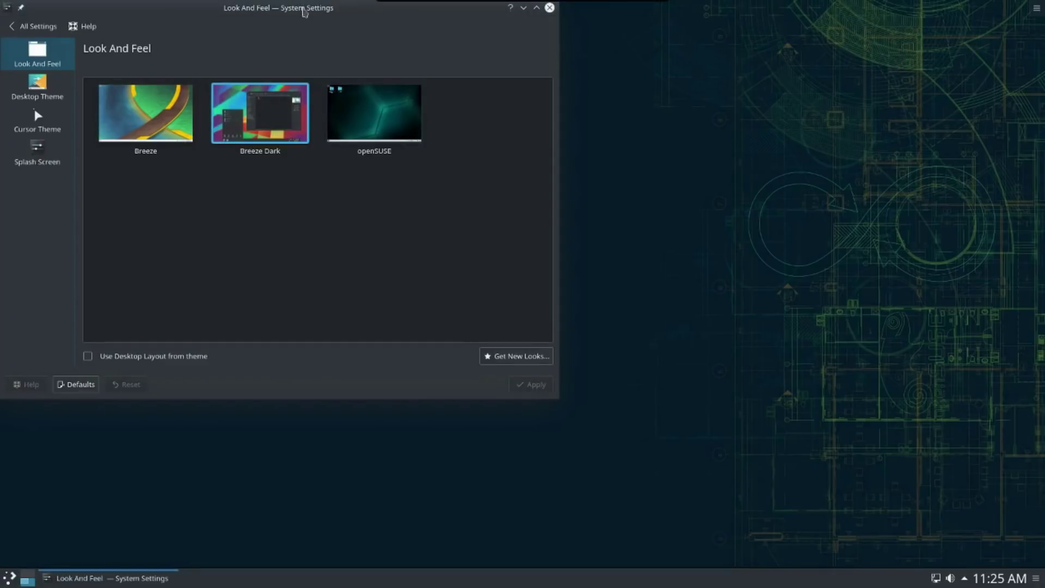
left_click_drag(303, 8, 374, 88)
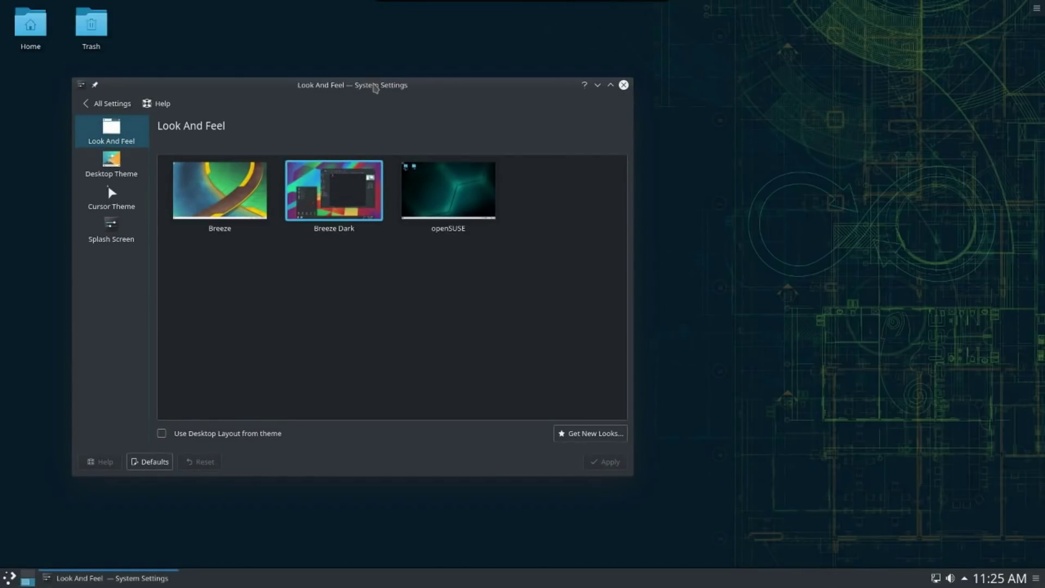
Step: View the Desktop Theme, Cursor Theme and Splash Screen choices
left_click(109, 174)
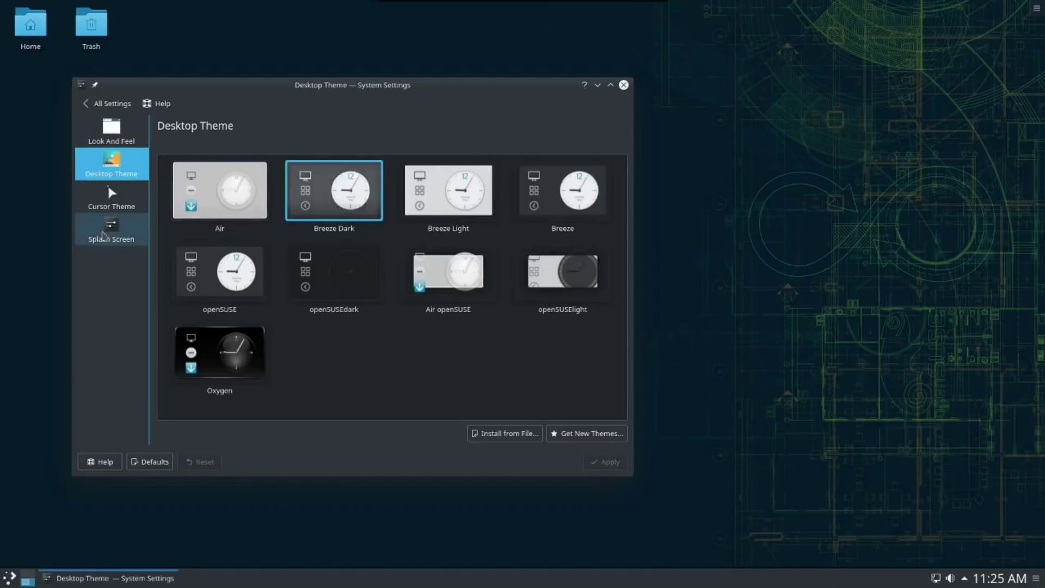
left_click(115, 203)
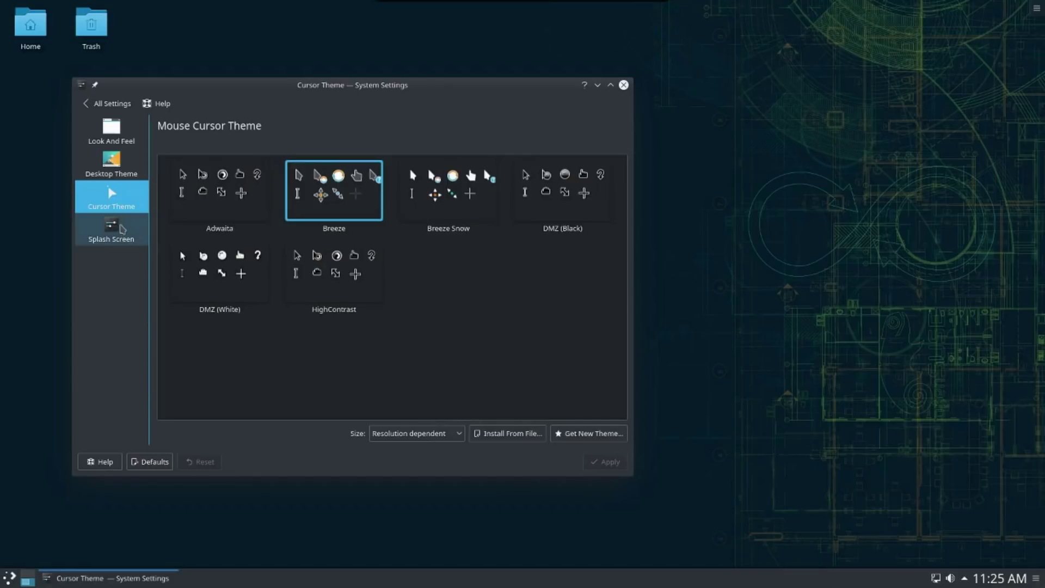
left_click(118, 231)
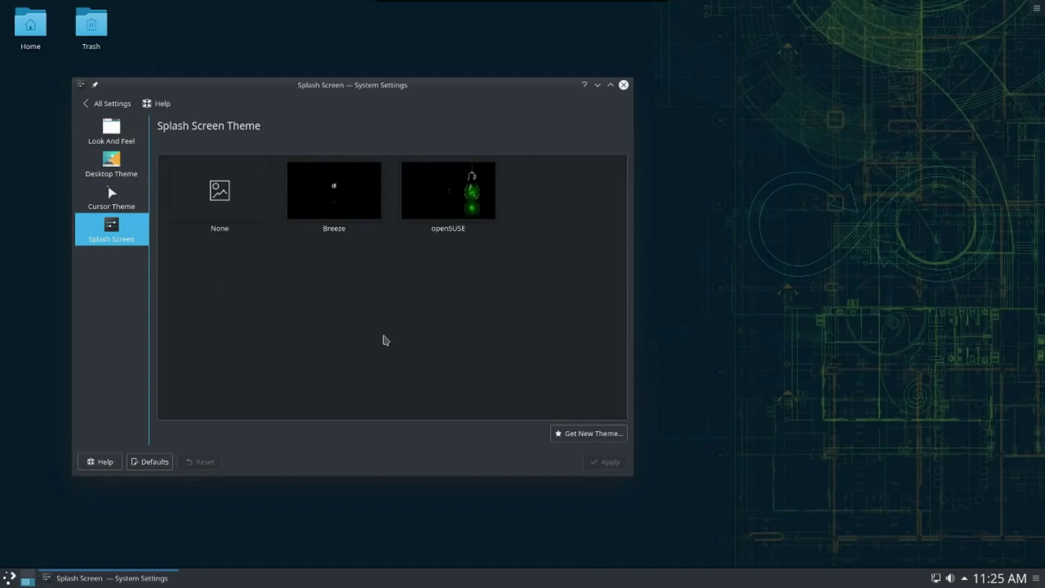
mouse_move(447, 197)
Step: Return to the All Settings overview and scroll through its categories
left_click(96, 105)
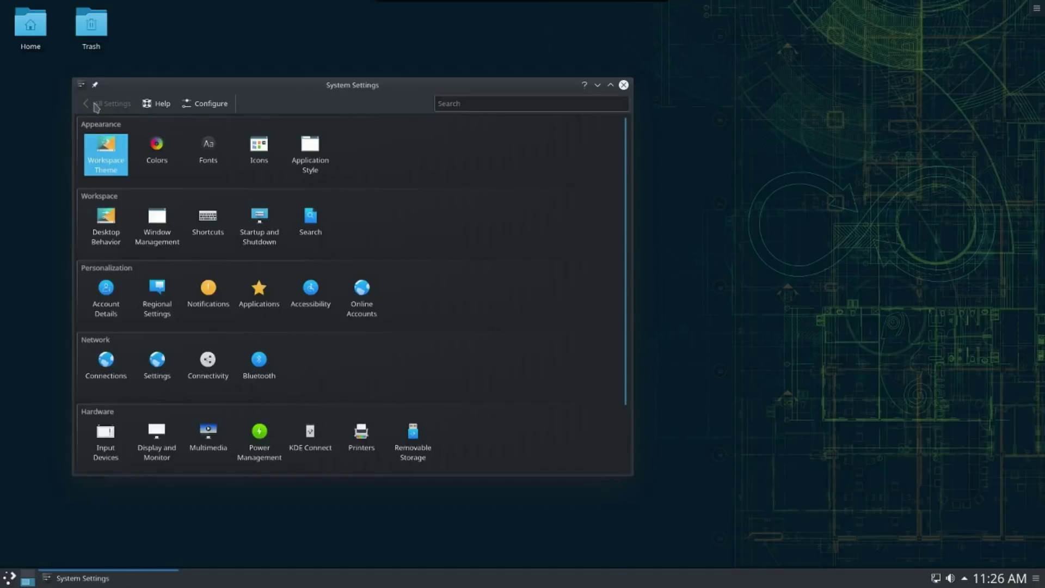
scroll(392, 232, "down", 2)
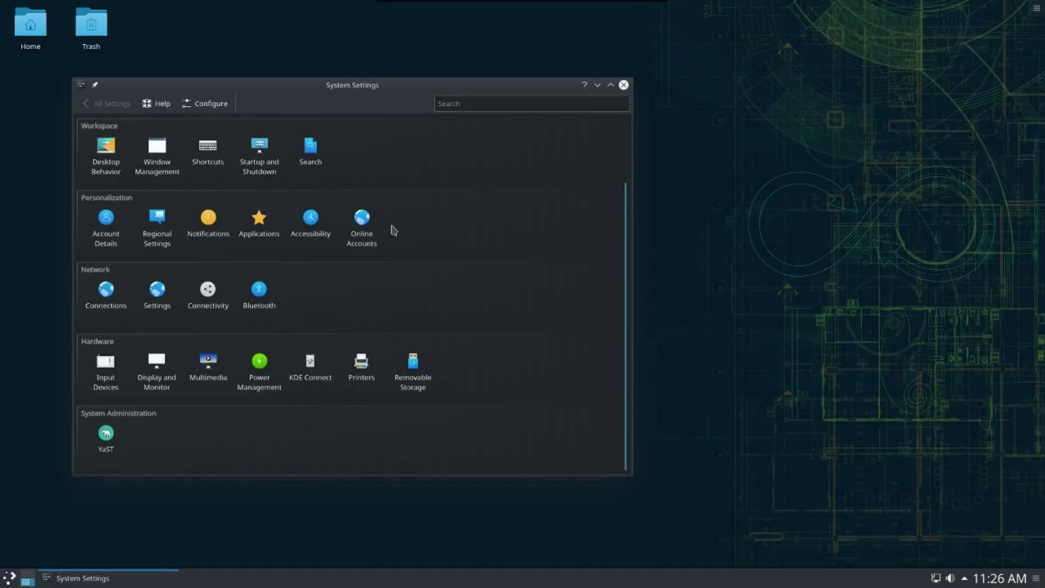
scroll(393, 231, "up", 2)
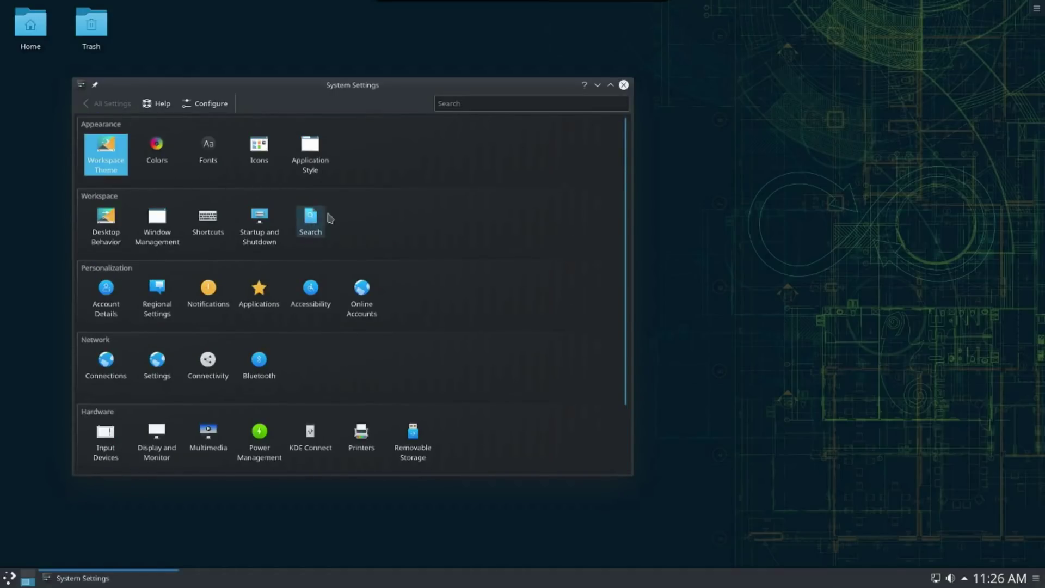
scroll(337, 215, "down", 2)
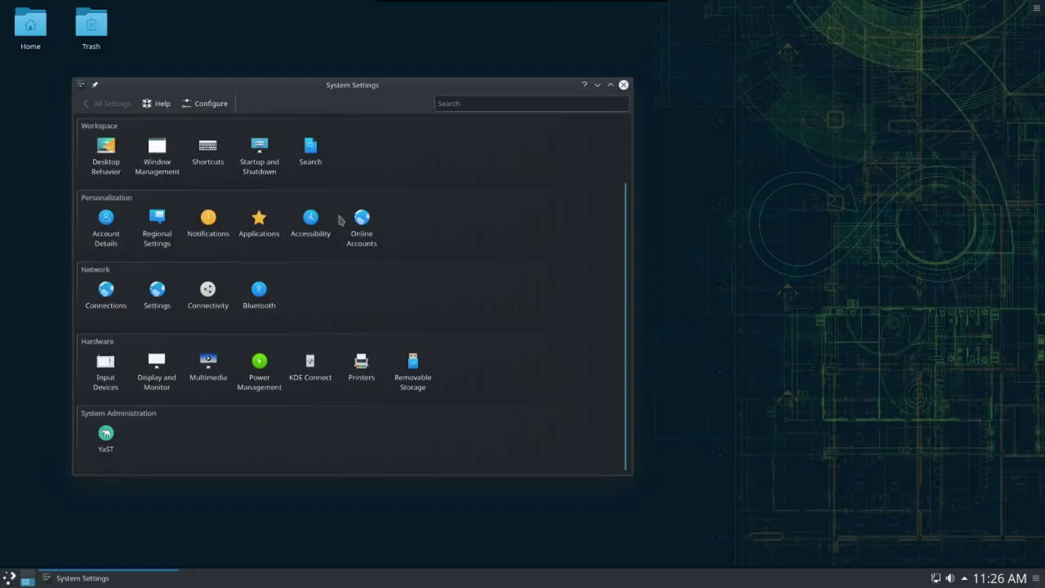
Step: Close System Settings, launch YaST Control Center and start Software Management
left_click(624, 85)
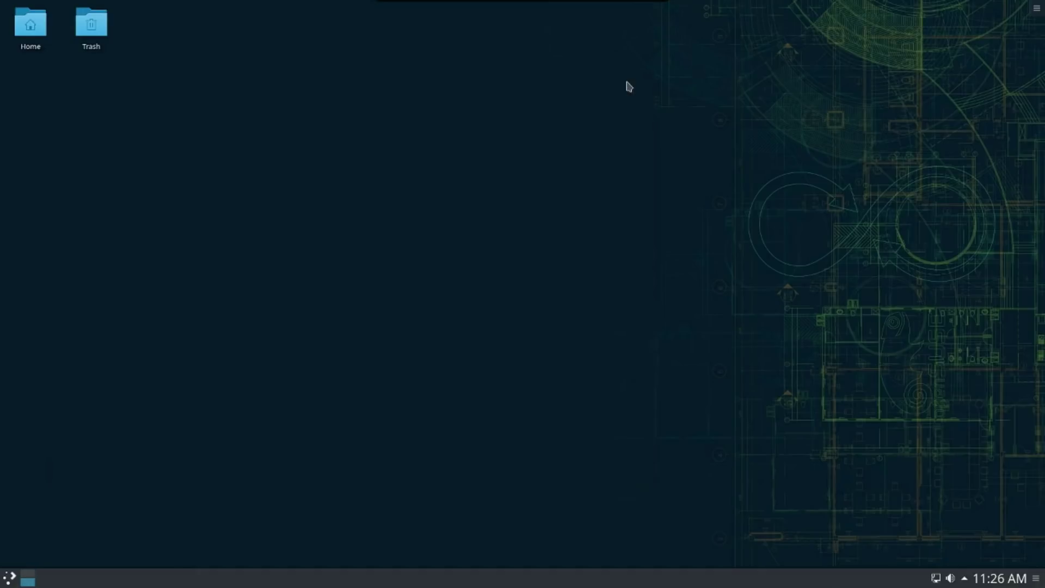
key("super")
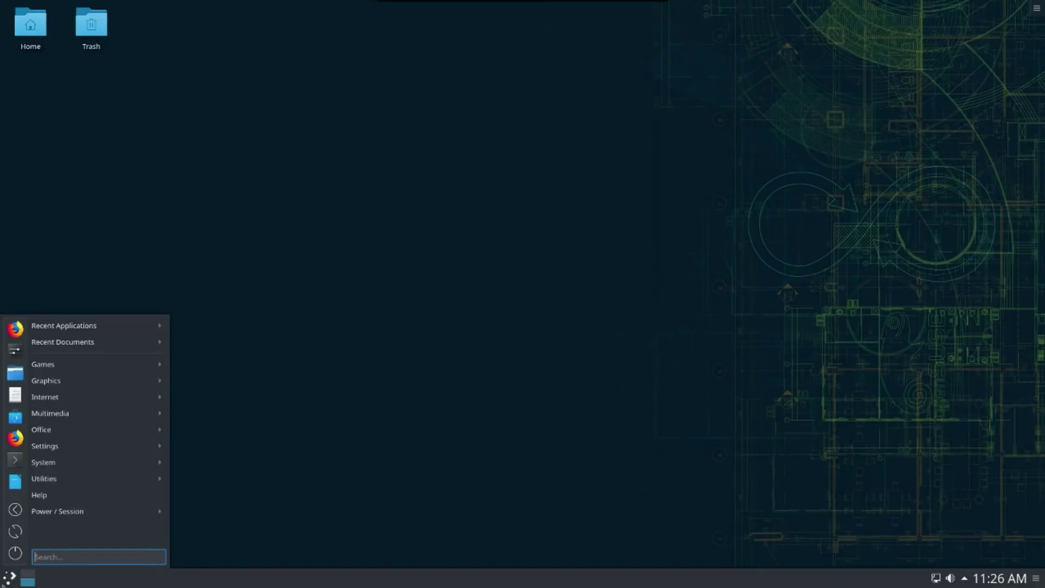
mouse_move(98, 462)
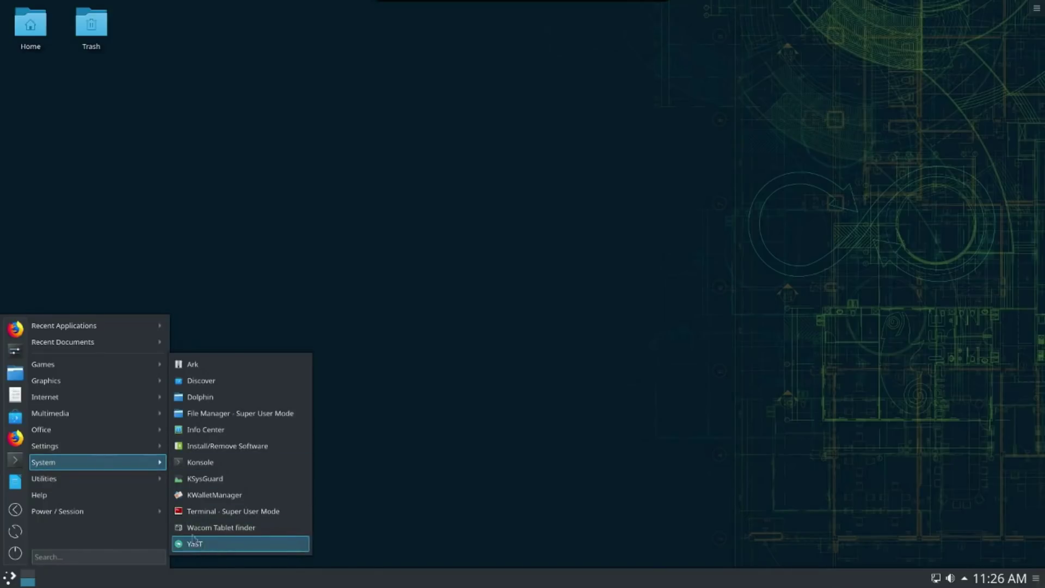
left_click(188, 478)
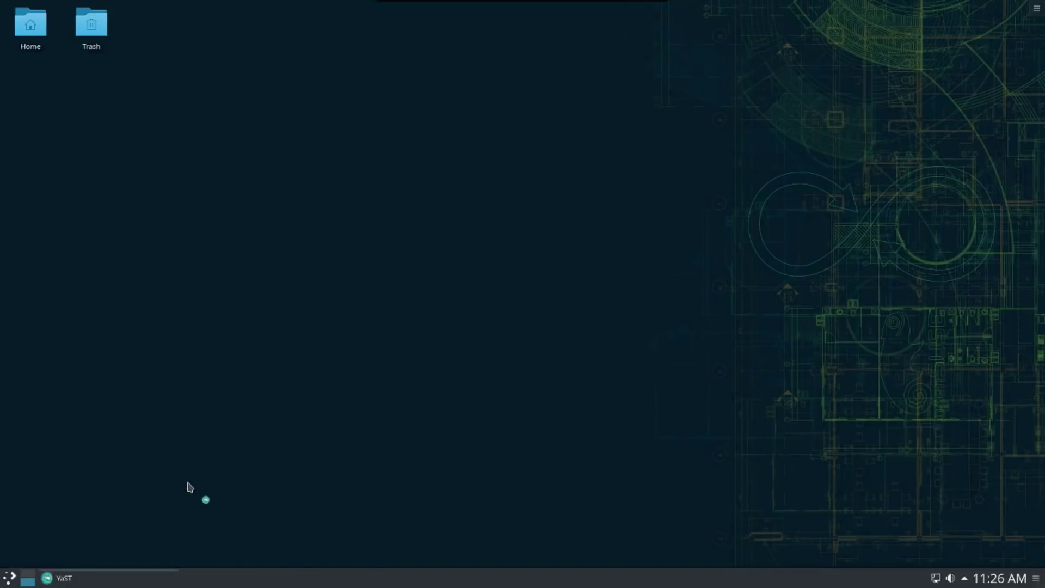
left_click(500, 317)
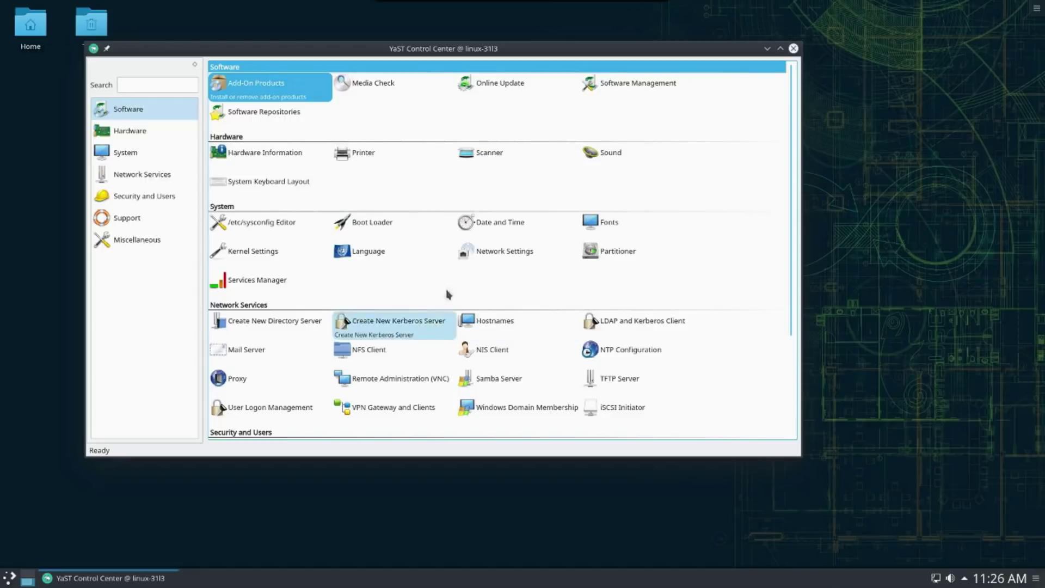
left_click(633, 80)
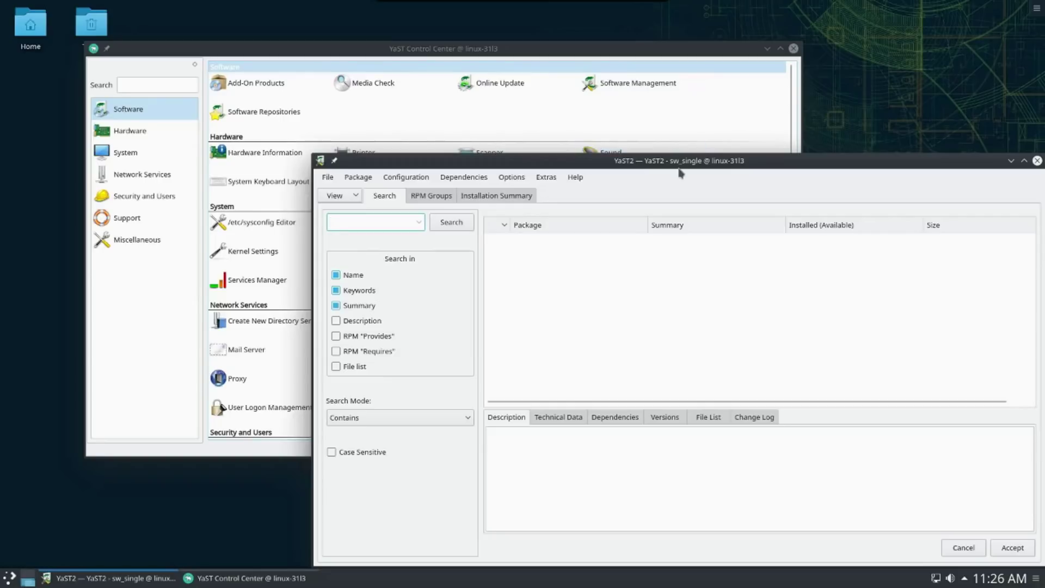
Step: Search the packages for 0ad, correcting the mistyped 'oad' query
left_click_drag(678, 161, 644, 136)
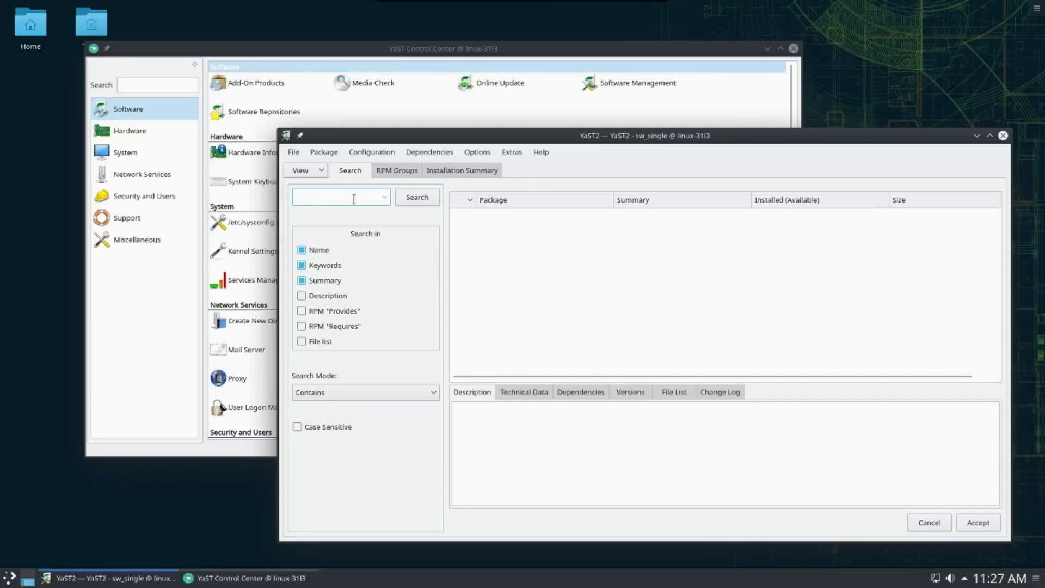
type("oad")
left_click(429, 202)
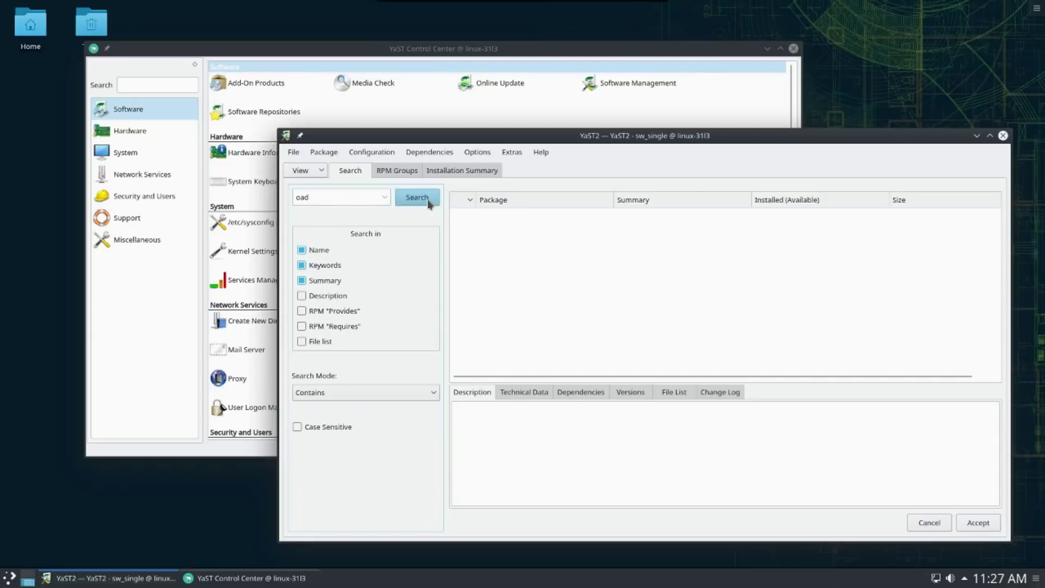
double_click(339, 199)
type("0ad")
key("Return")
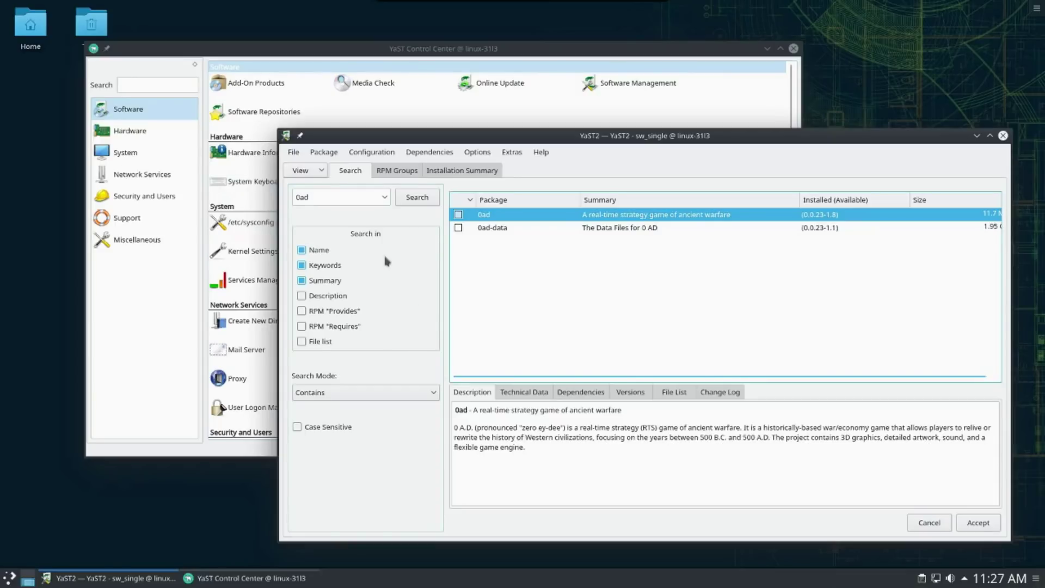
left_click(396, 171)
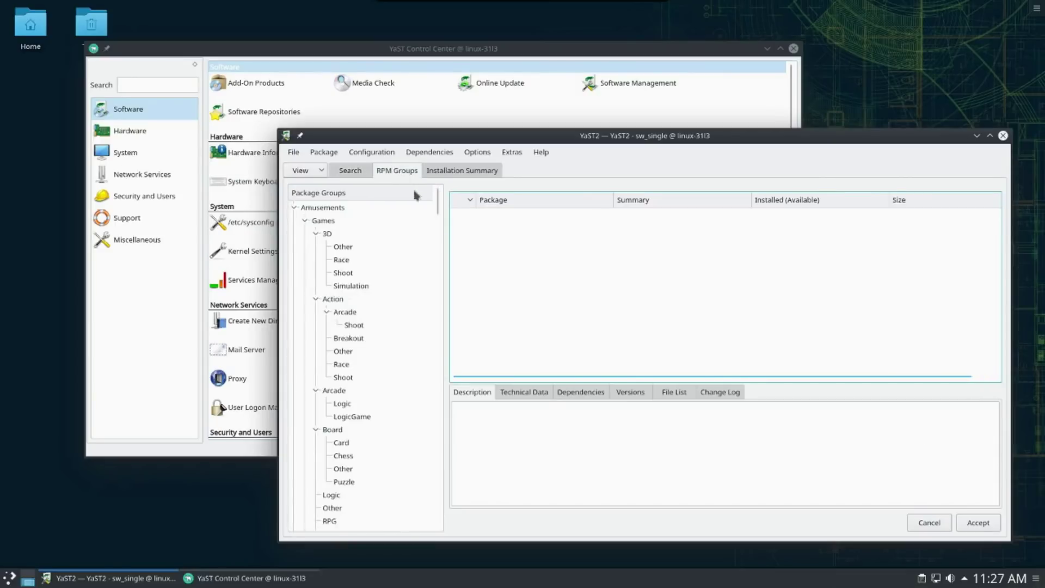
Step: Scroll through the RPM Groups package tree, then close Software Management
scroll(399, 234, "down", 15)
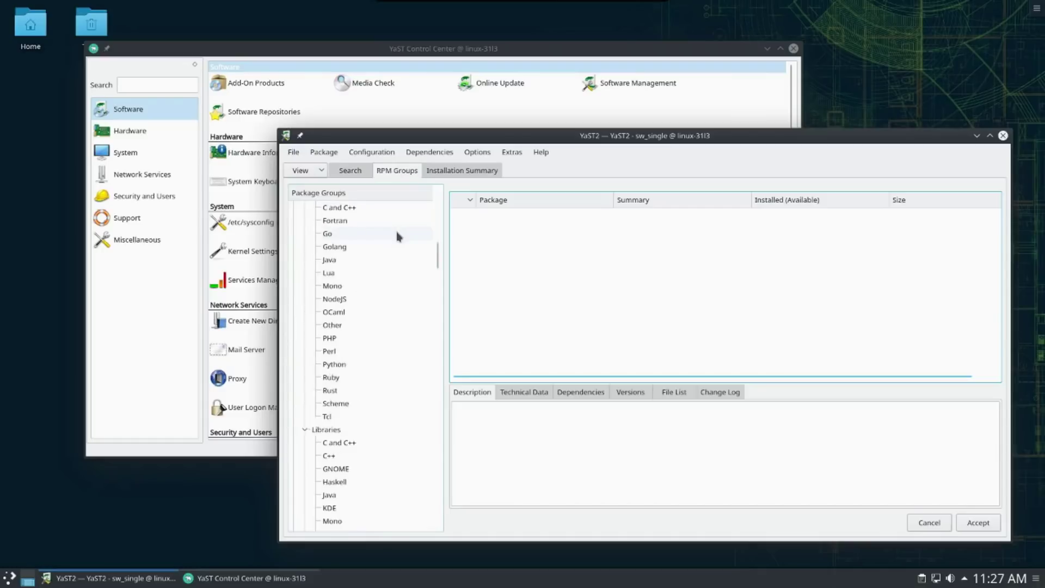
scroll(399, 235, "down", 15)
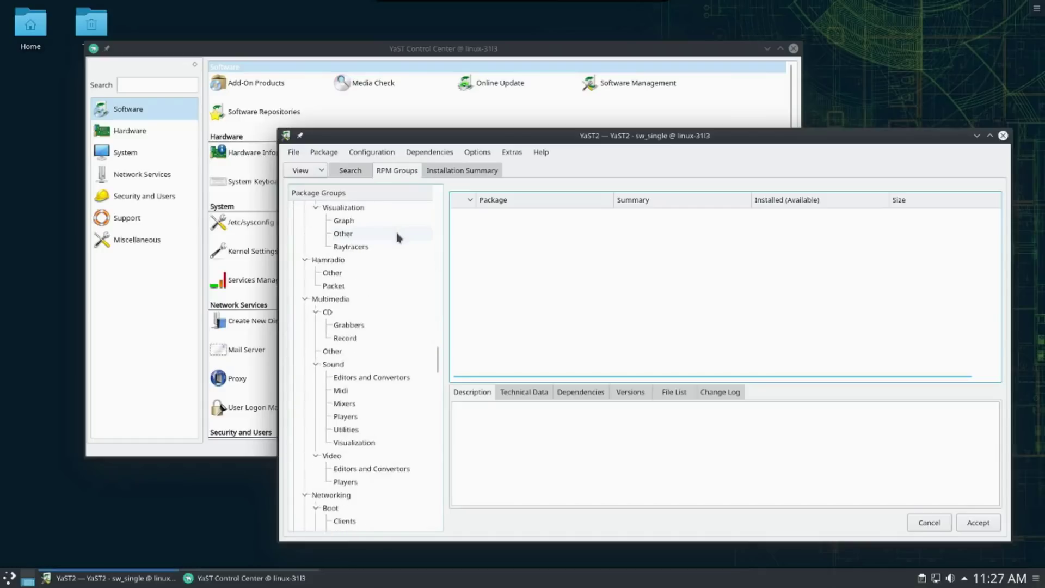
scroll(399, 238, "down", 15)
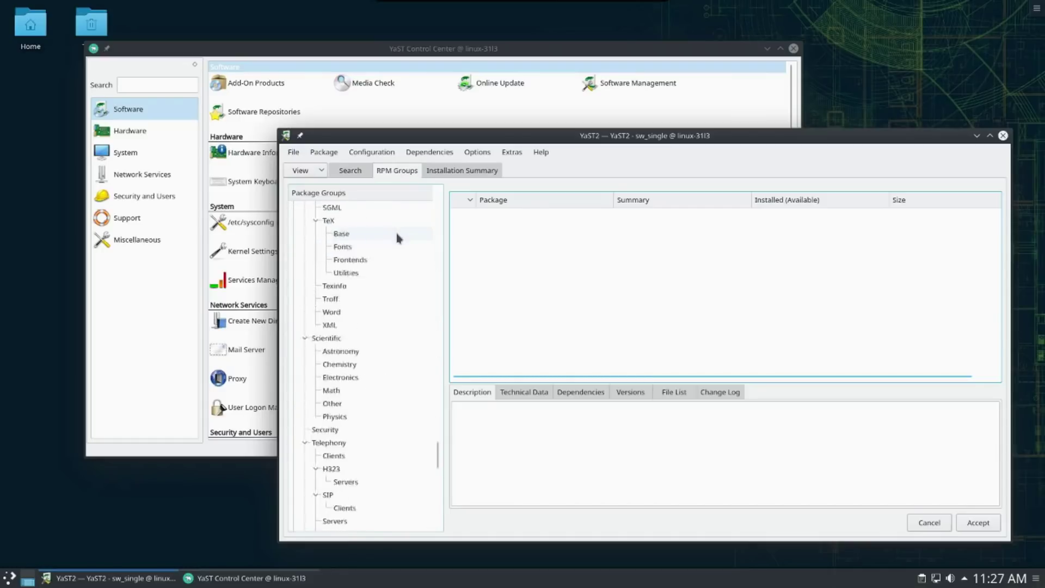
scroll(399, 238, "up", 12)
scroll(399, 238, "up", 15)
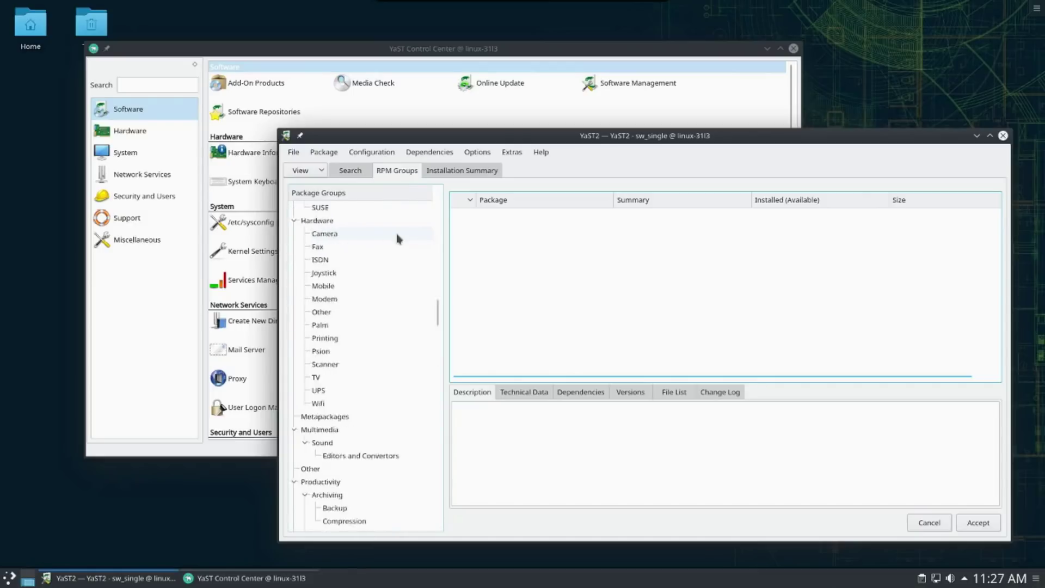
scroll(399, 237, "up", 15)
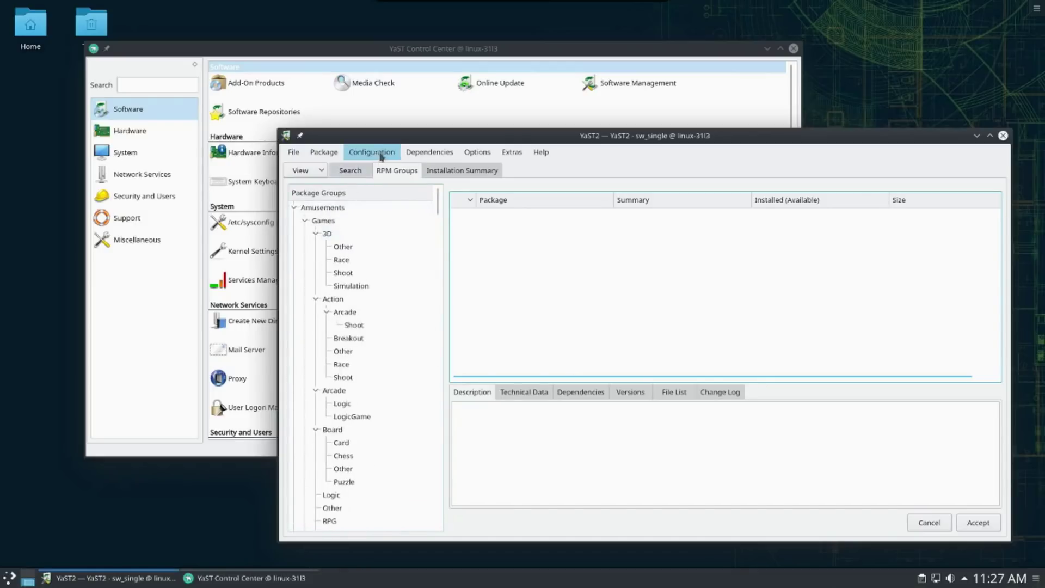
left_click_drag(379, 141, 340, 122)
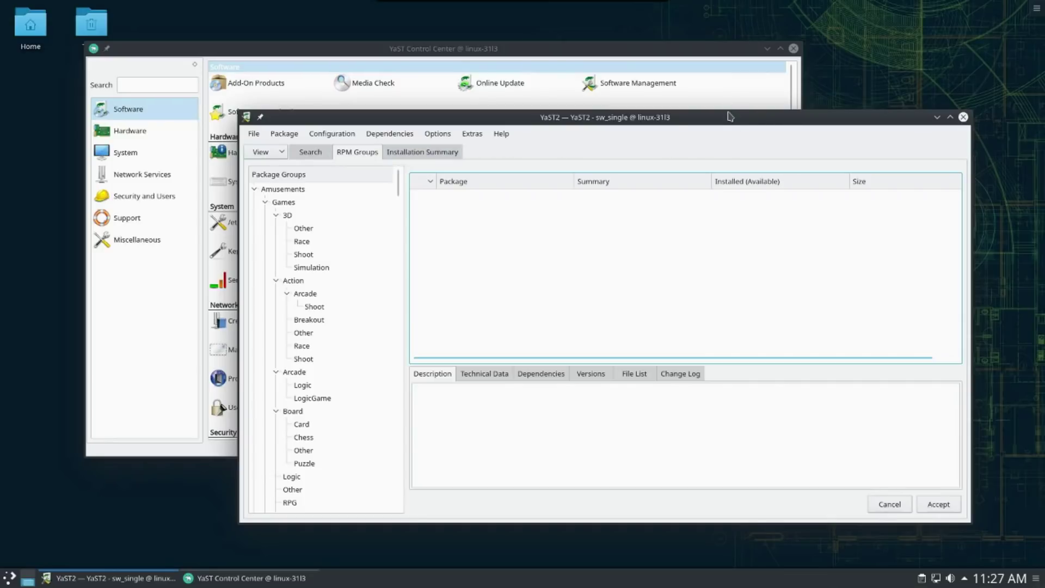
left_click(964, 118)
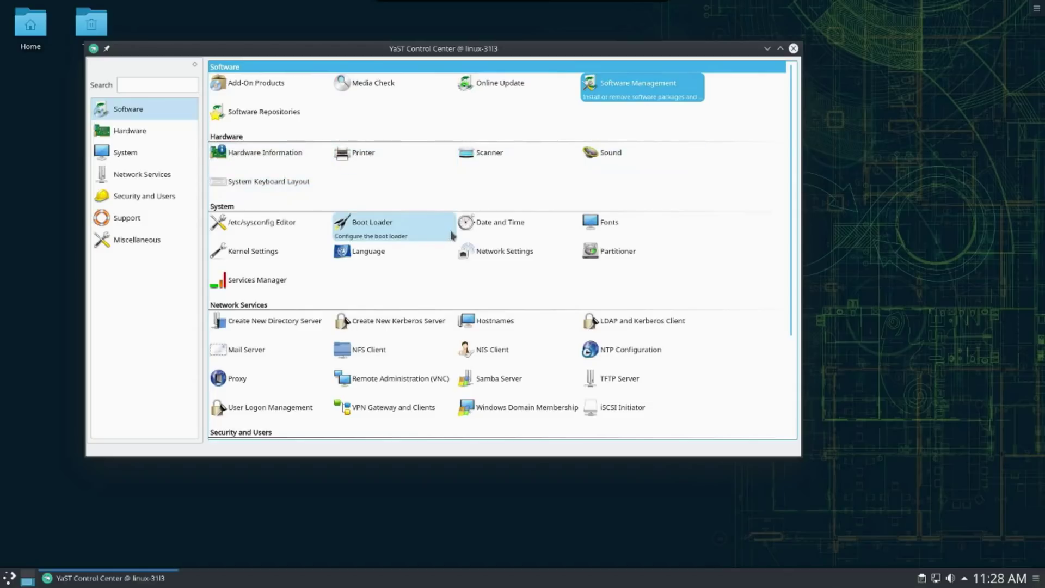
Step: Scroll through the YaST Control Center module list
scroll(460, 264, "down", 3)
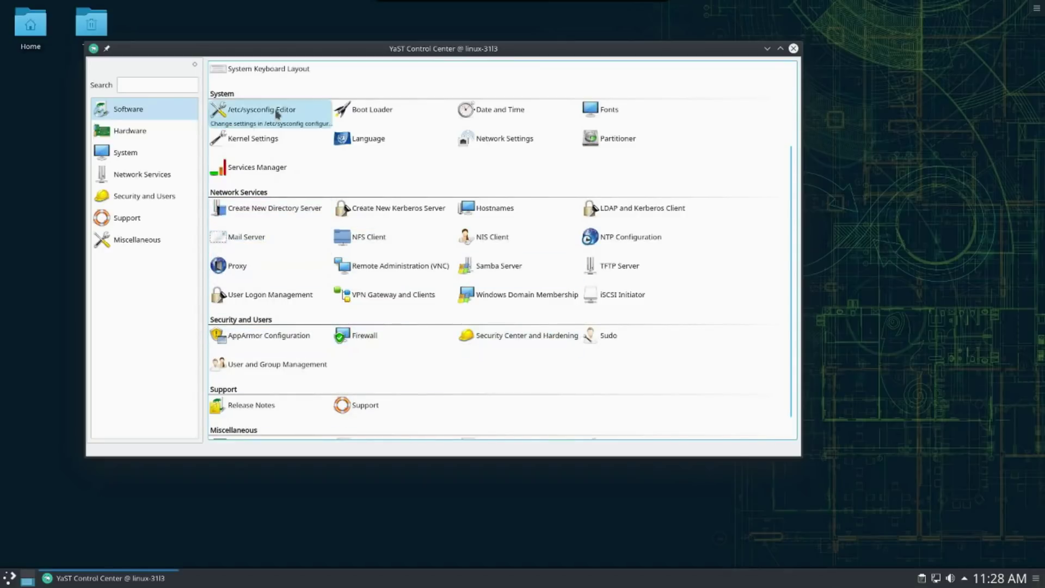
scroll(313, 348, "up", 3)
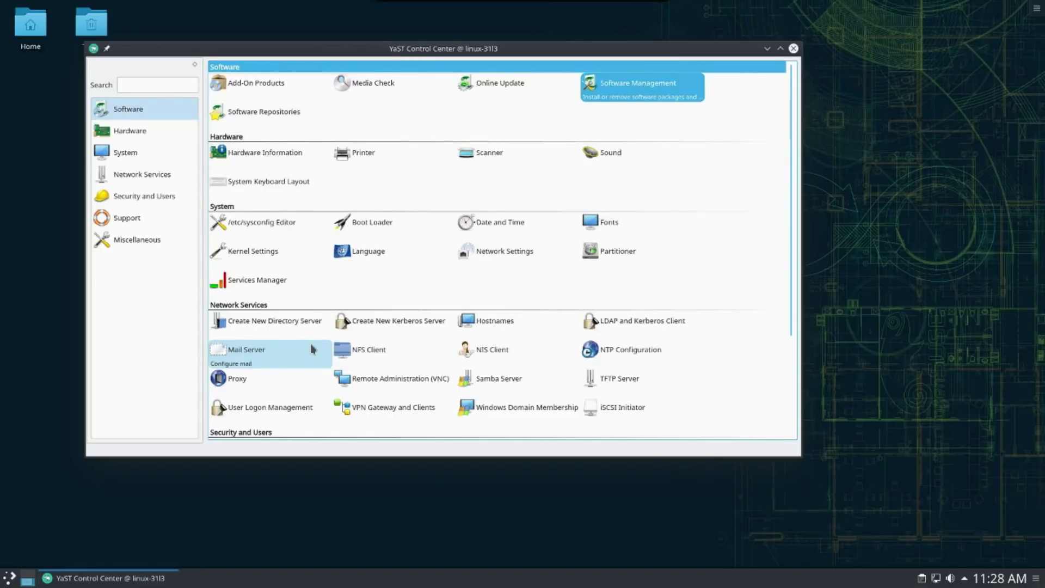
scroll(313, 348, "down", 3)
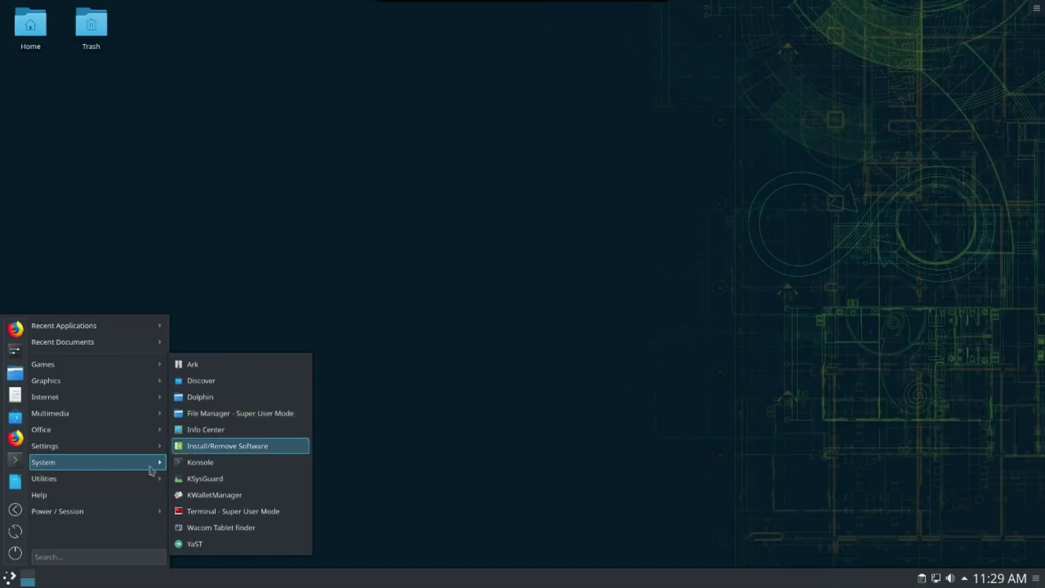
Step: Launch KDE Help Center, enlarge its window and move it right and down
mouse_move(114, 484)
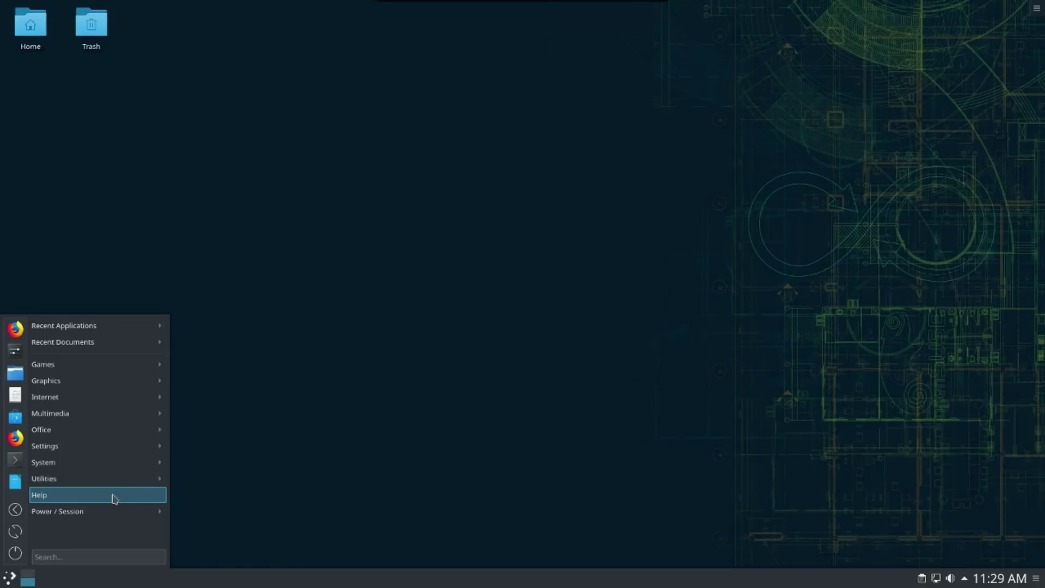
left_click(85, 496)
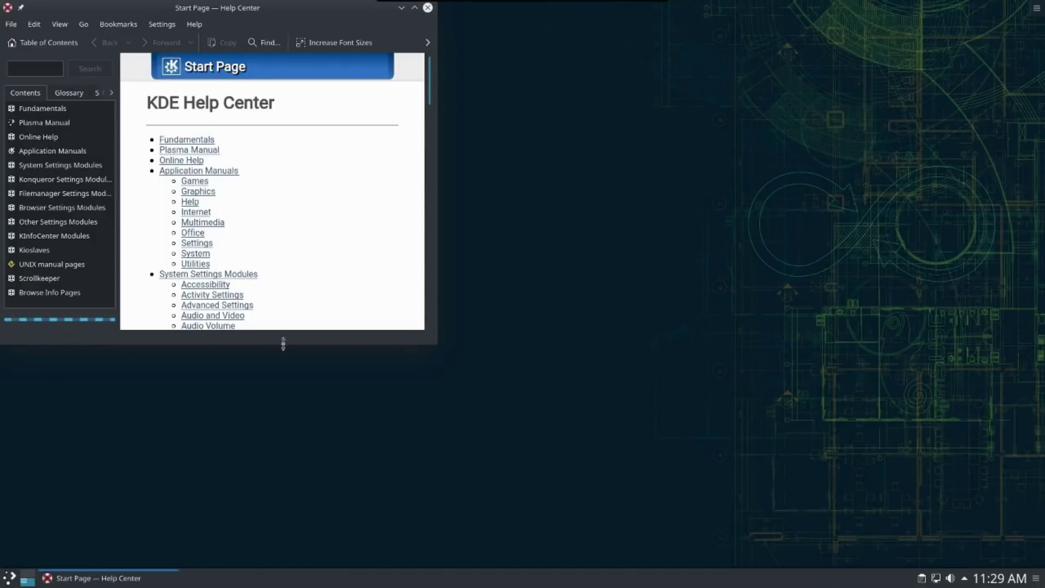
left_click_drag(431, 337, 667, 394)
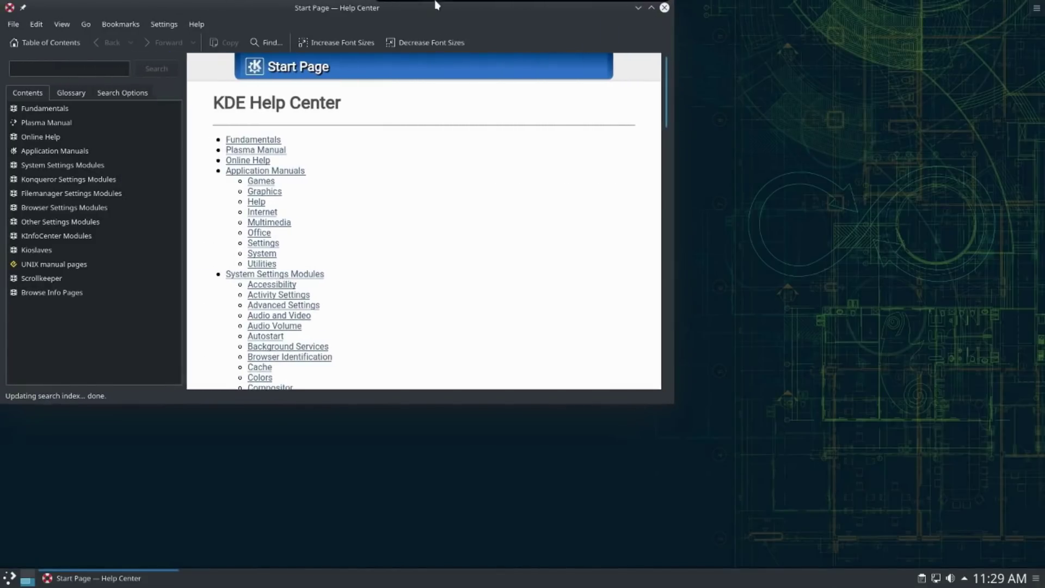
left_click_drag(438, 8, 556, 83)
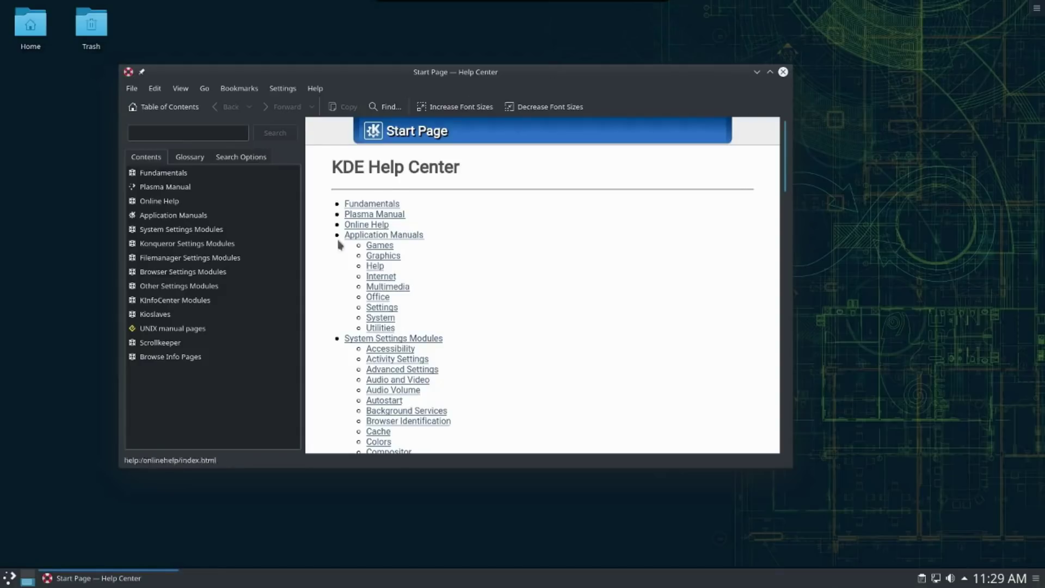
left_click(9, 579)
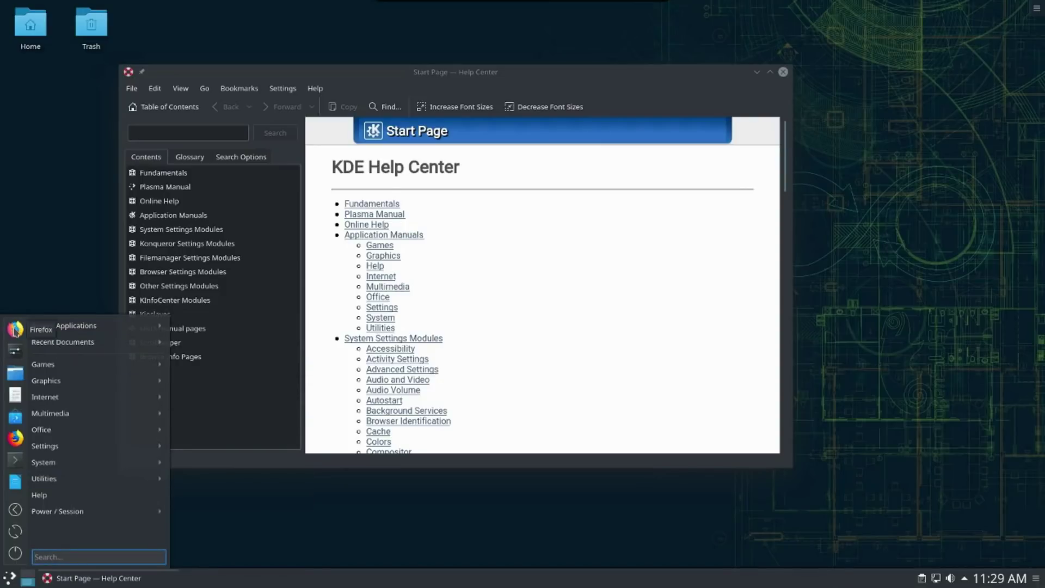
Step: Launch Firefox, reposition its window, and search 'broadcom' from the openSUSE search page
left_click(15, 329)
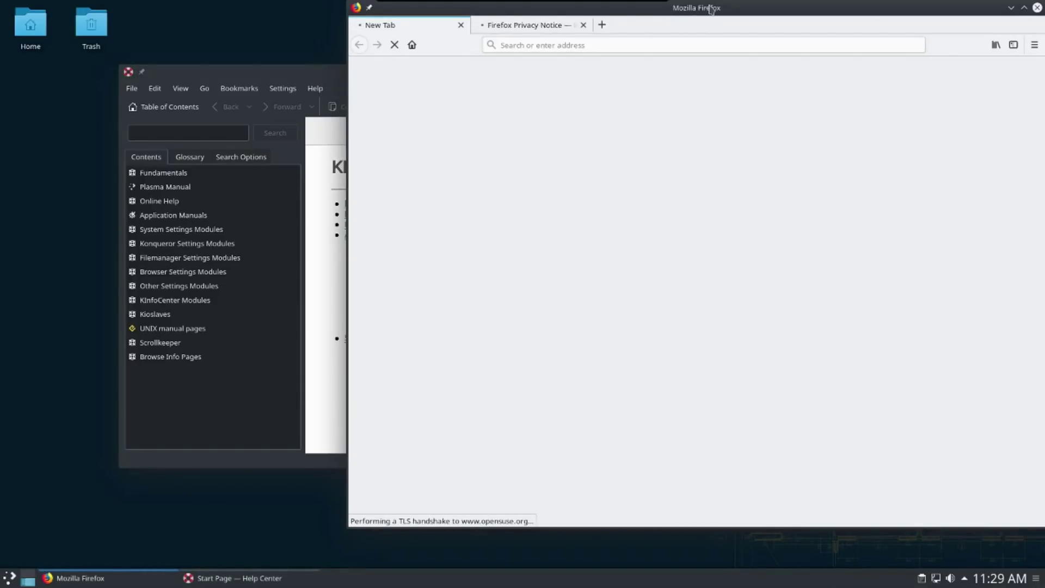
left_click_drag(646, 8, 579, 31)
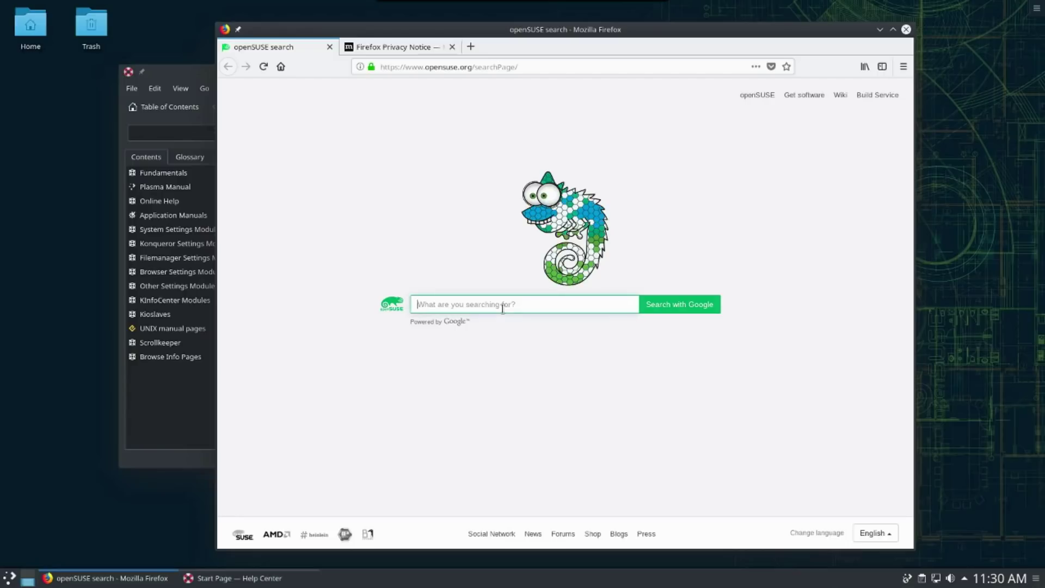
type("ne")
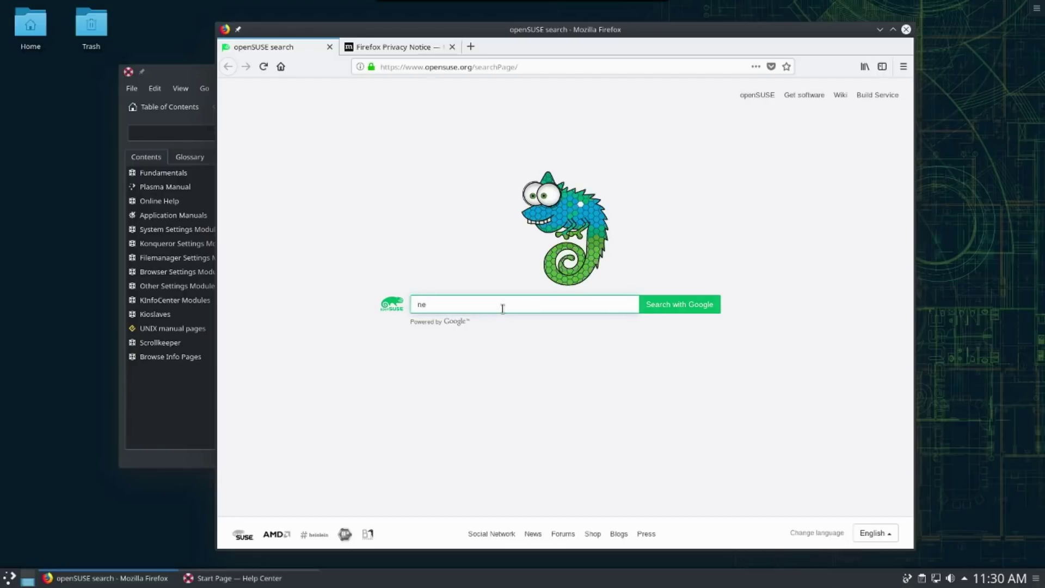
key("BackSpace")
key("BackSpace")
type("broadcom")
key("Return")
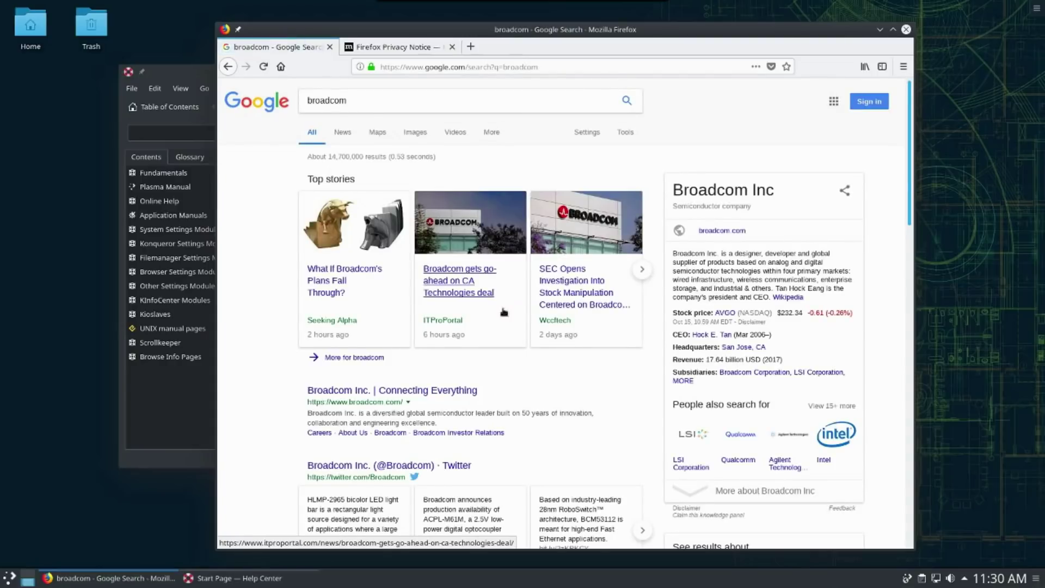
scroll(503, 312, "down", 6)
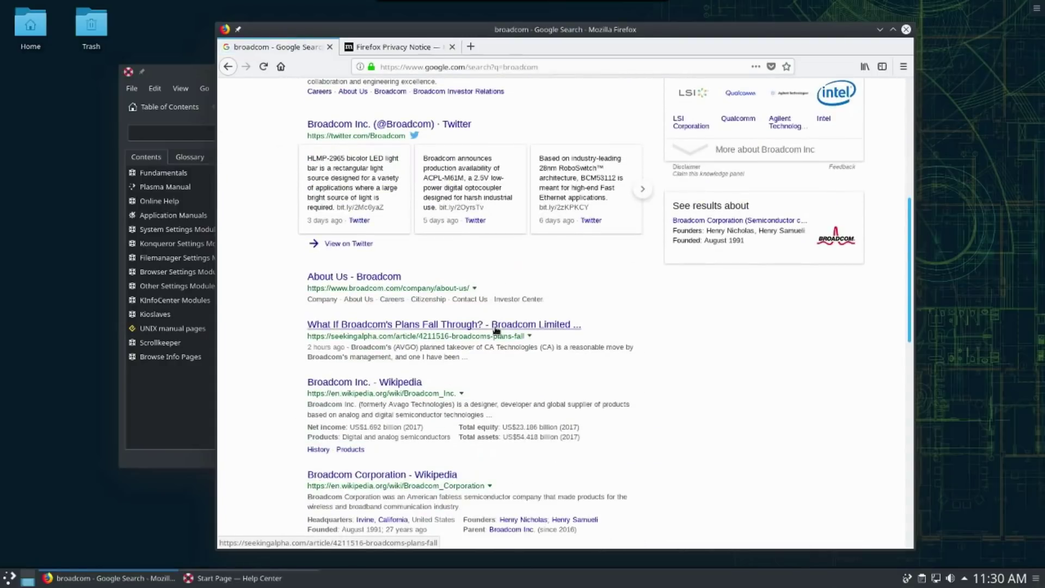
scroll(495, 329, "down", 3)
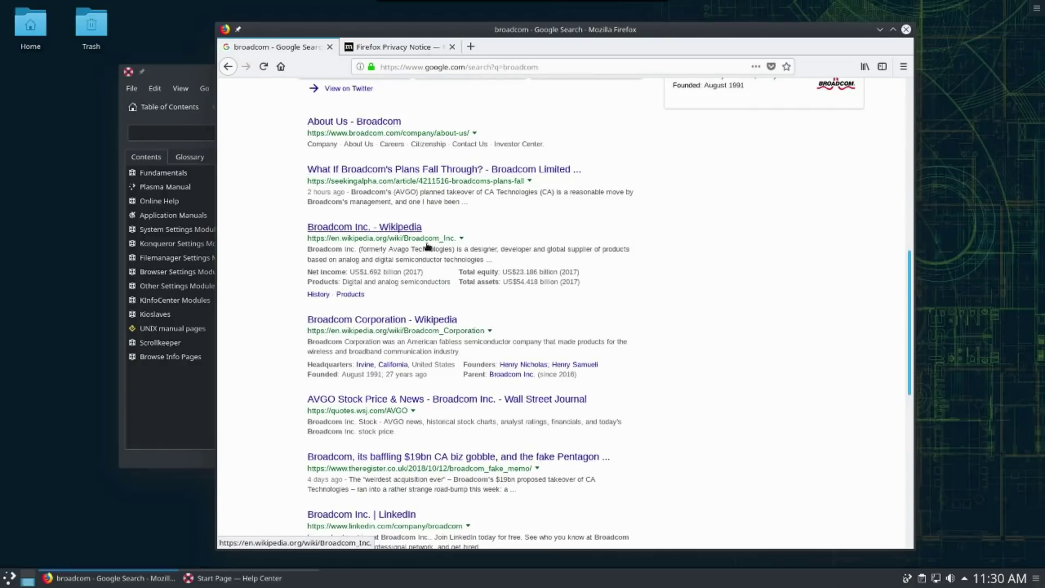
scroll(428, 246, "up", 9)
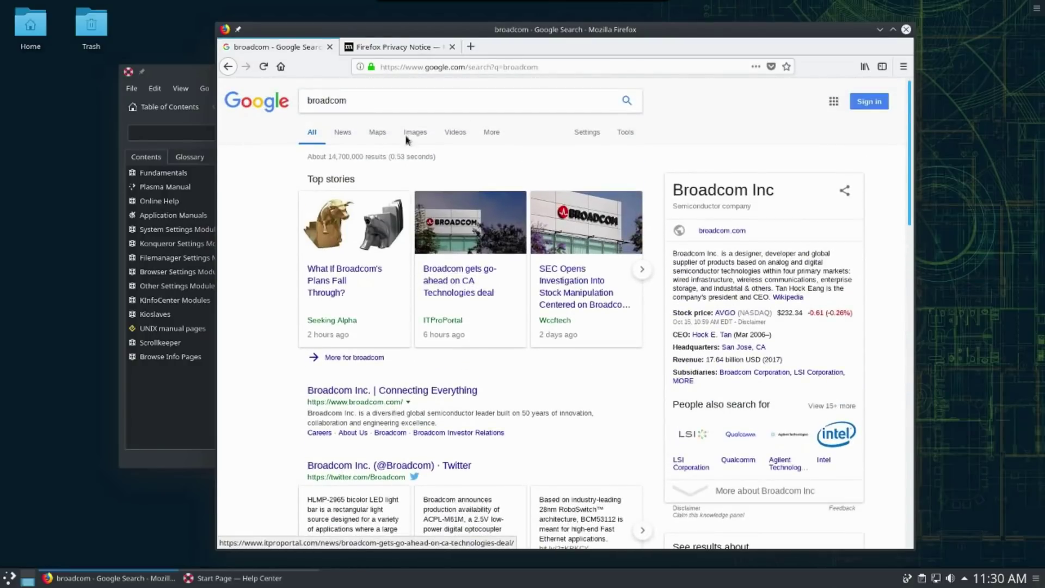
left_click(389, 97)
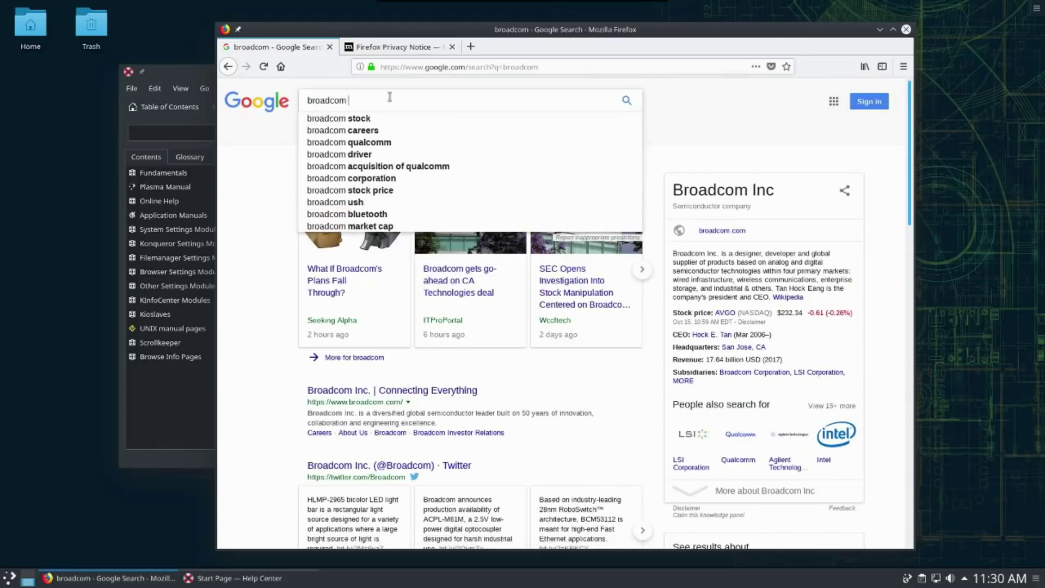
Step: Extend the Google query to 'broadcom drivers' and run the search
type("drivers")
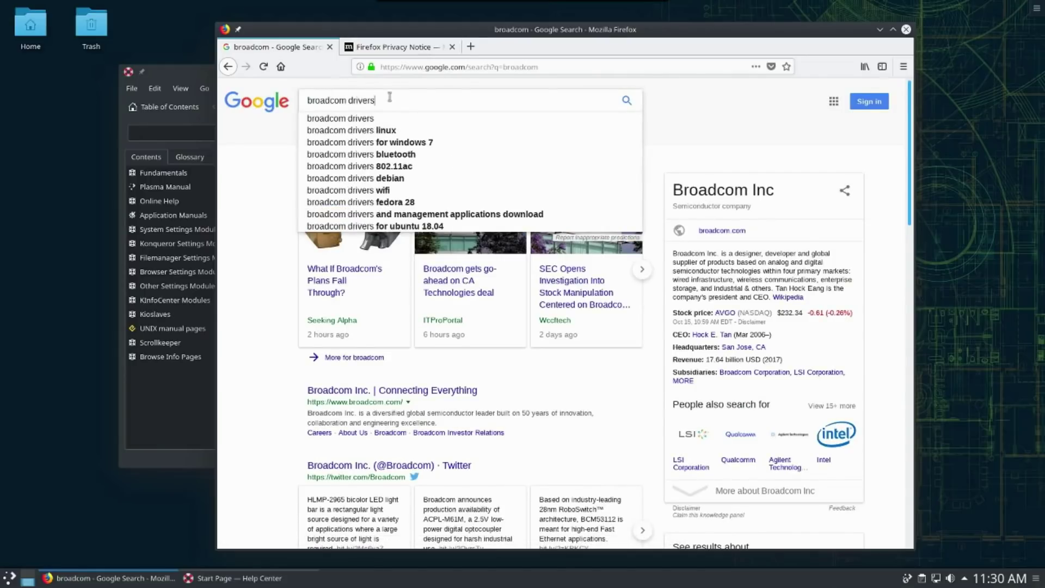
key("Return")
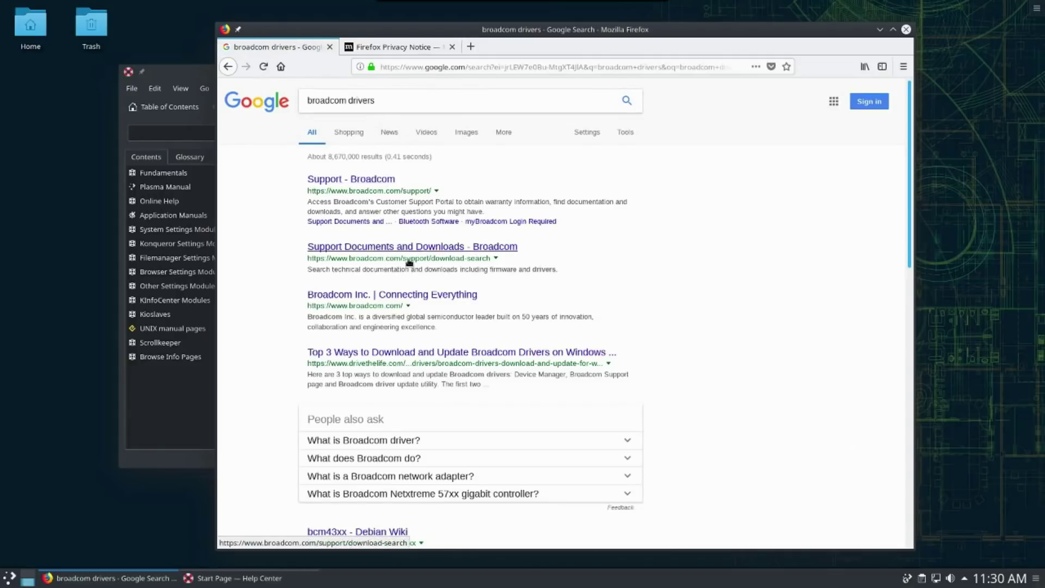
scroll(413, 263, "down", 8)
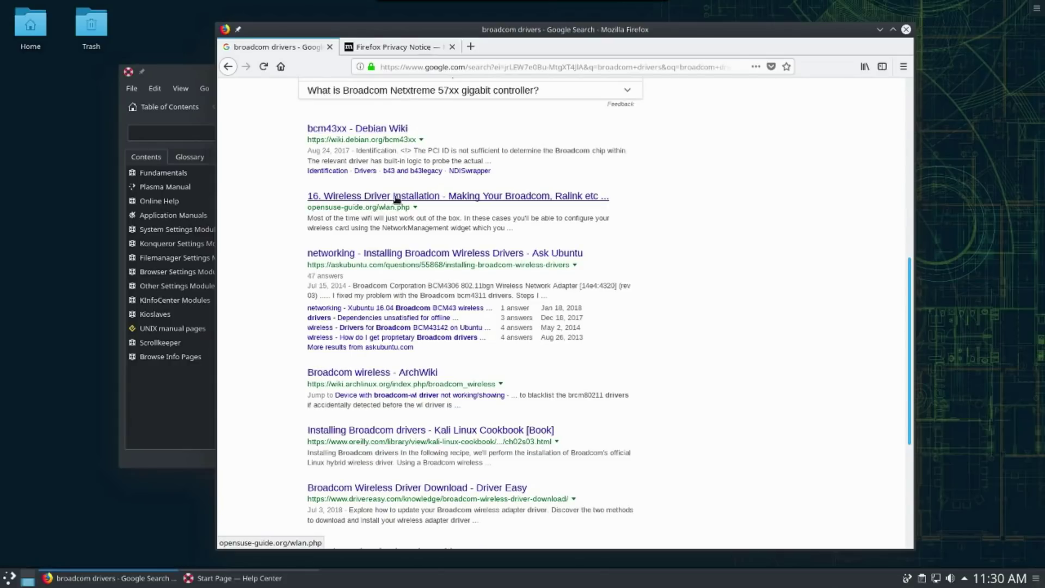
Step: Read the opensuse-guide.org Wifi Driver Installation page, then close Firefox
left_click(395, 197)
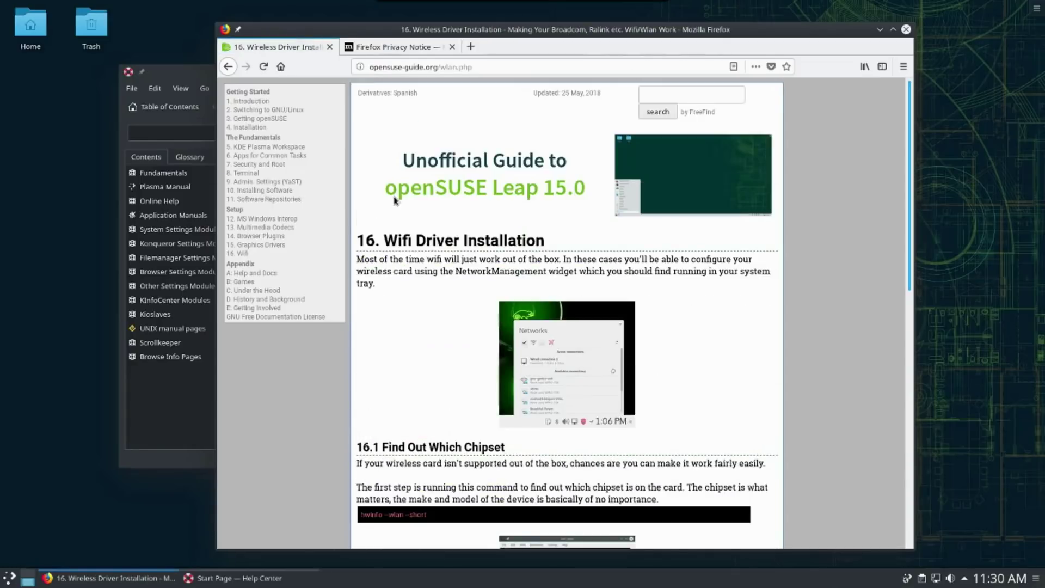
scroll(395, 199, "down", 10)
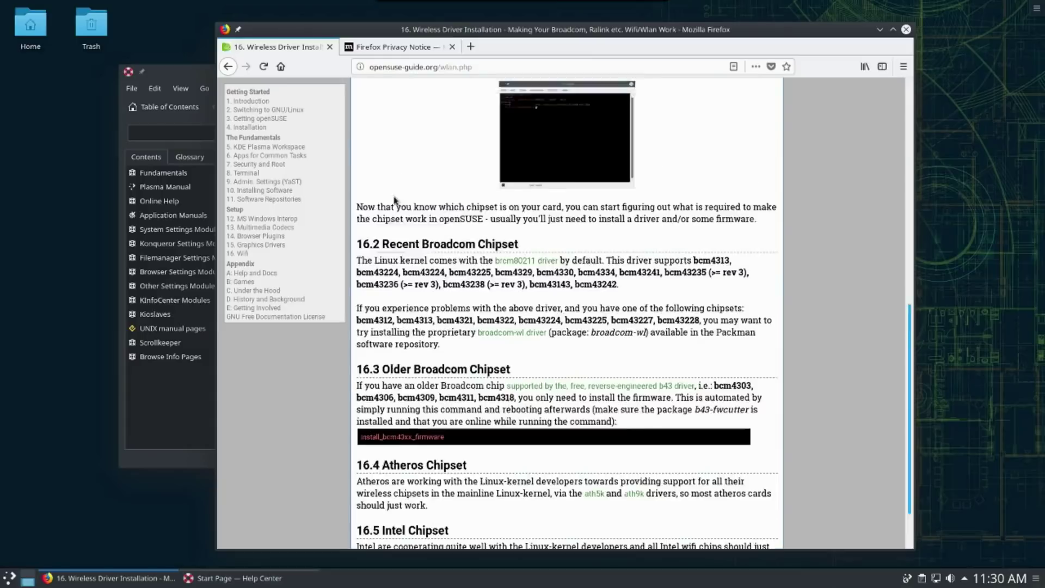
scroll(396, 199, "up", 10)
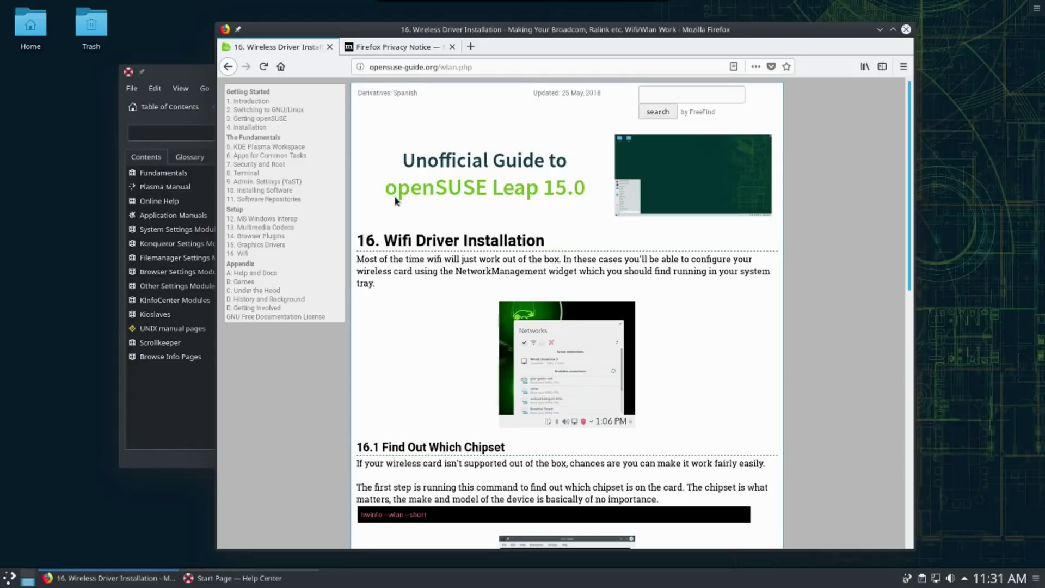
scroll(395, 201, "down", 10)
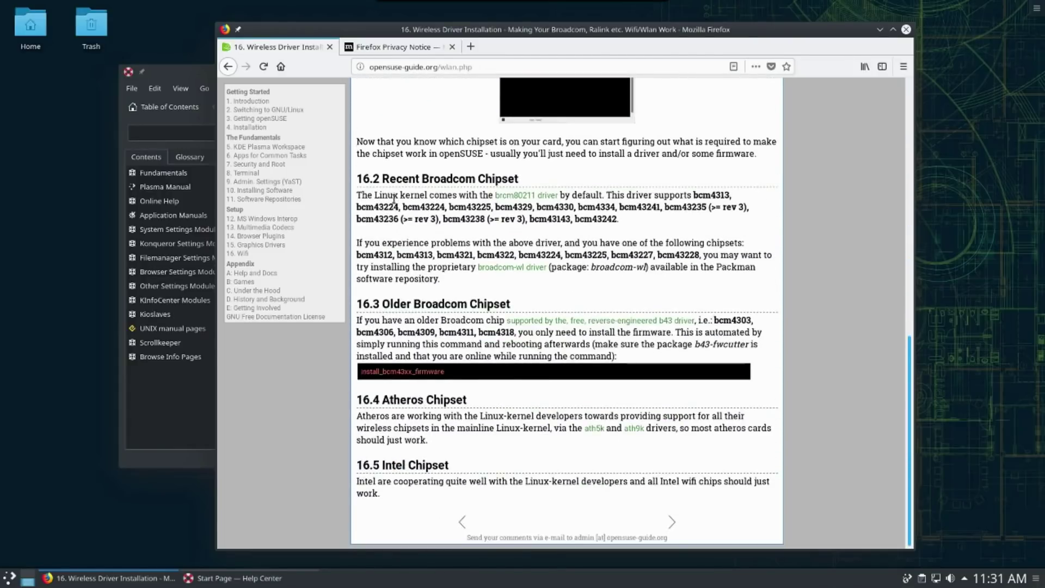
scroll(394, 198, "up", 10)
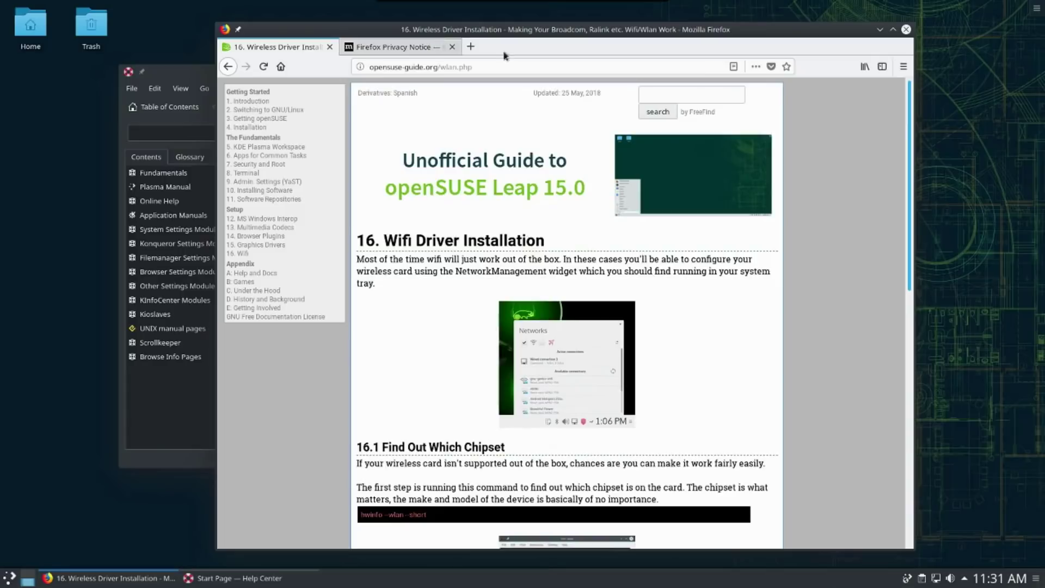
left_click(906, 29)
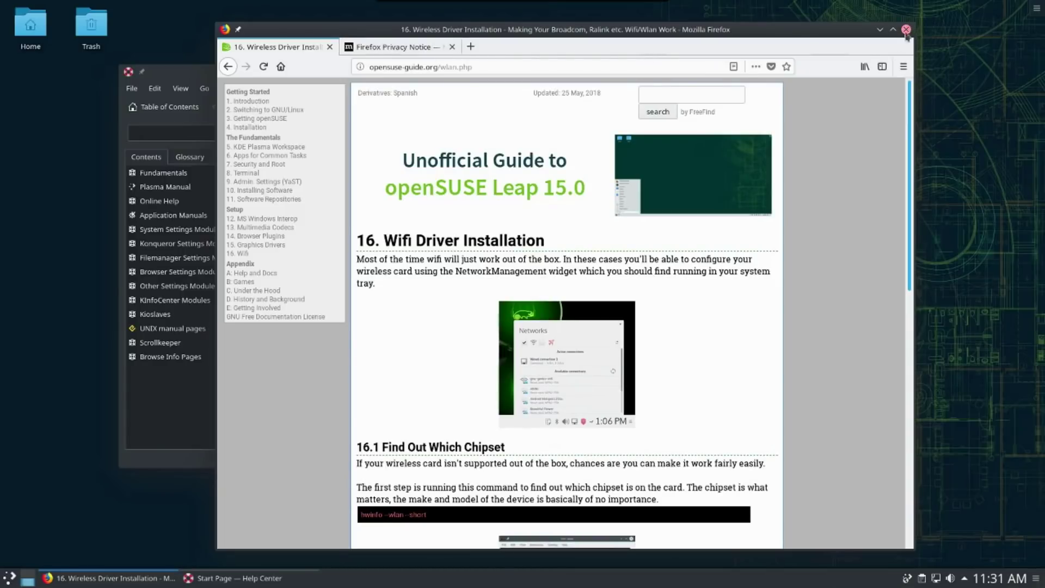
Step: Confirm closing both Firefox tabs, then launch Konsole from the application menu search
left_click(617, 322)
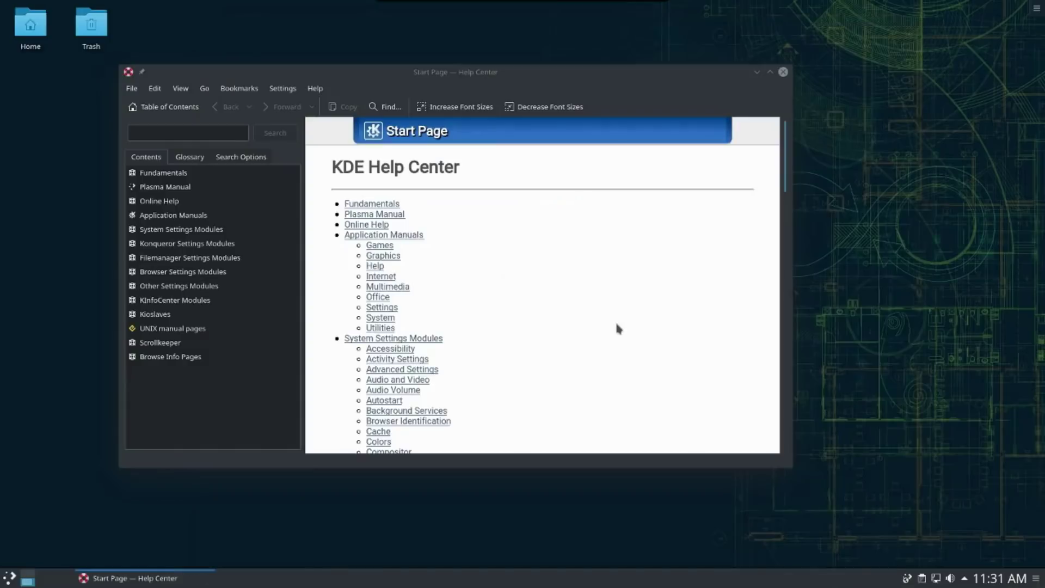
left_click_drag(622, 85, 659, 93)
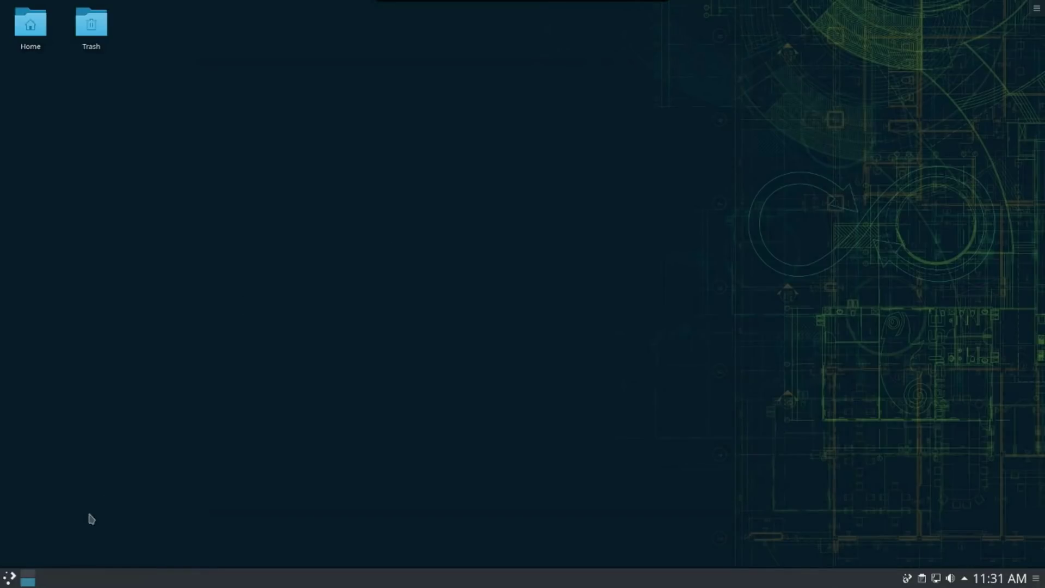
left_click(11, 579)
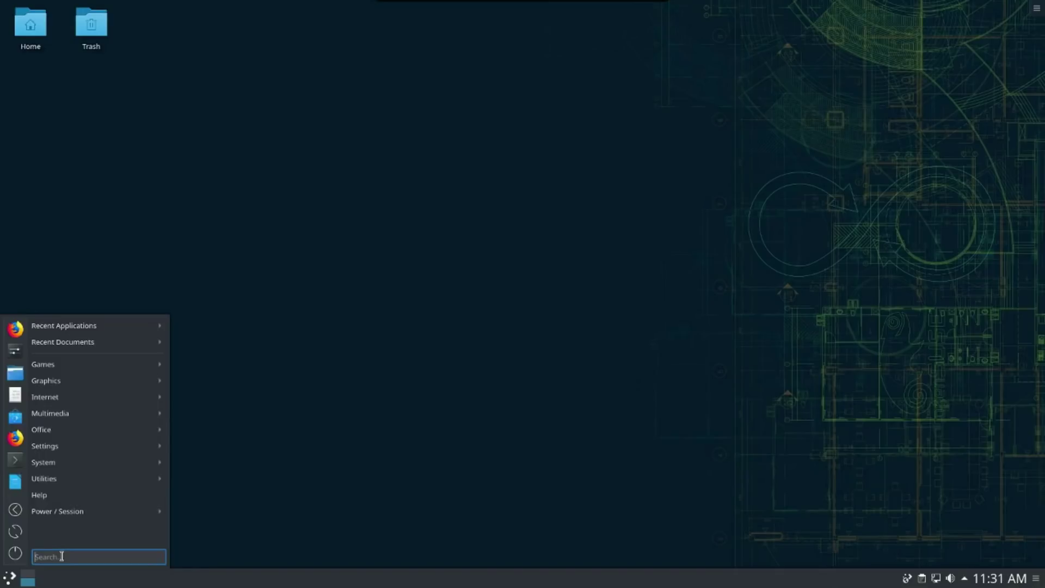
type("konsole")
key("Return")
Step: Run free -m to show memory in MB: 5930 total, 587 used, 4255 free
type("free")
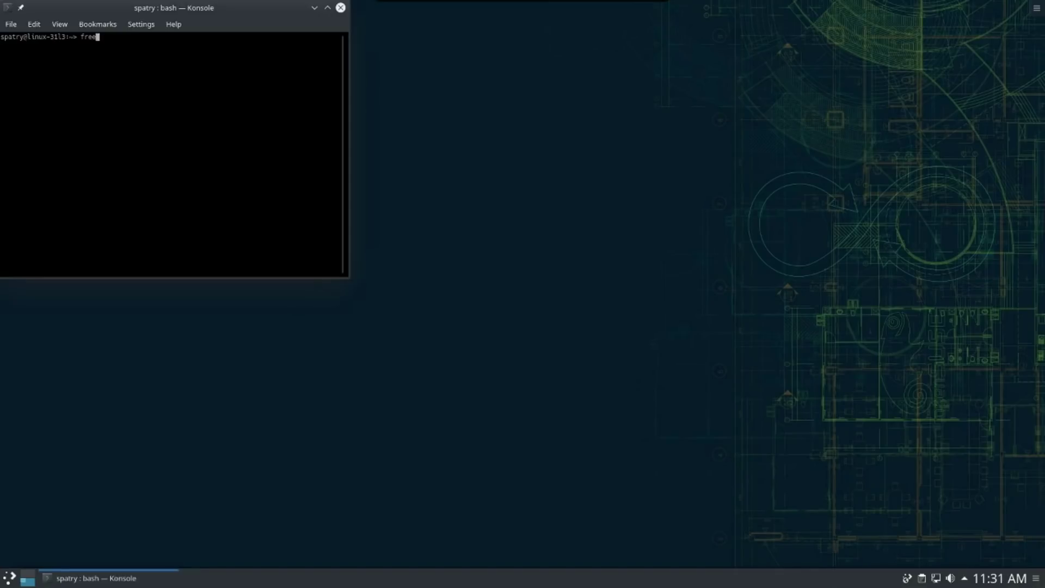
type(" -m")
key("Return")
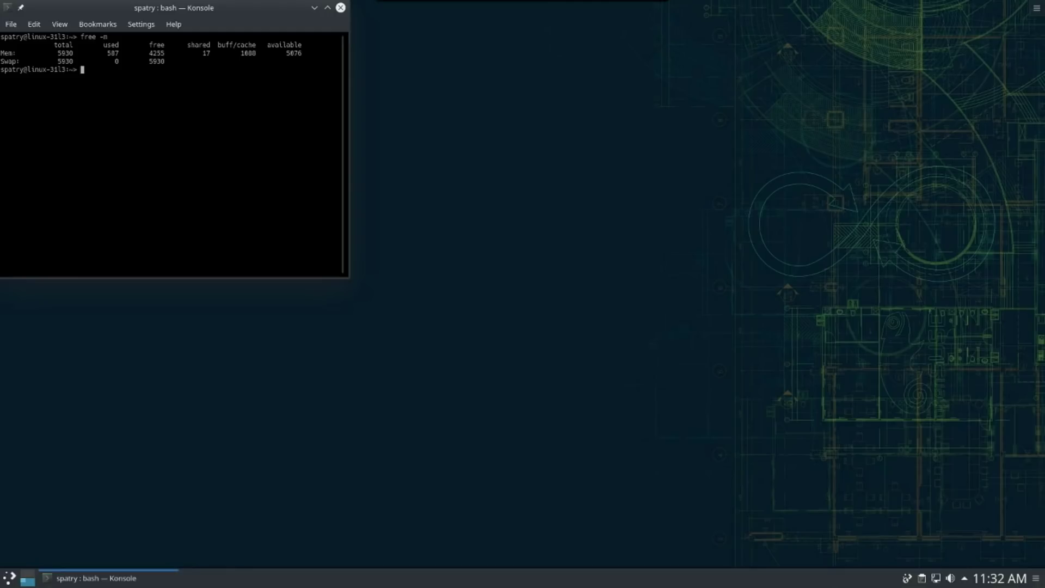
left_click_drag(265, 13, 366, 111)
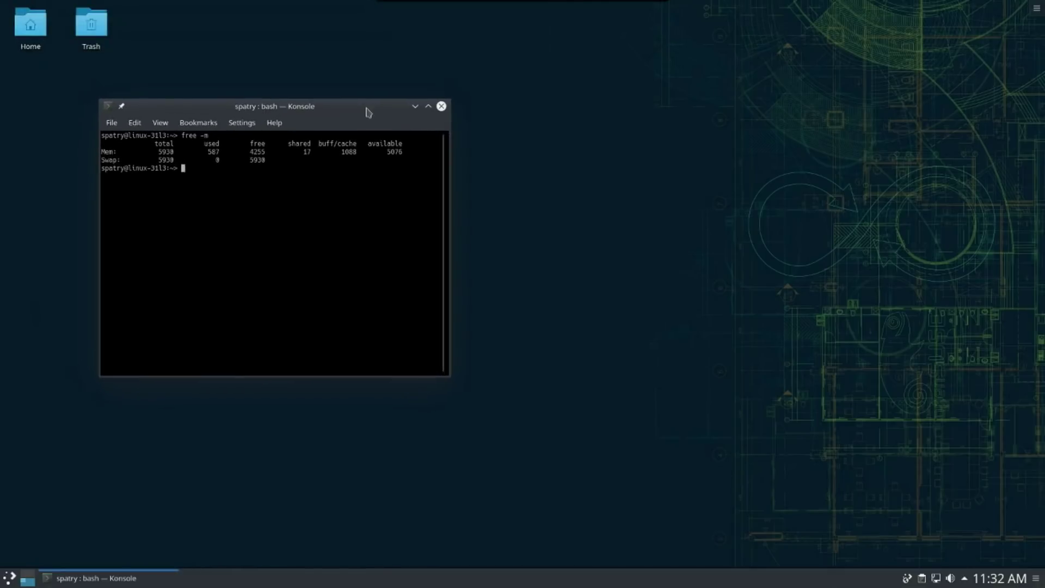
Step: Close the Konsole window to return to the bare desktop
left_click(441, 106)
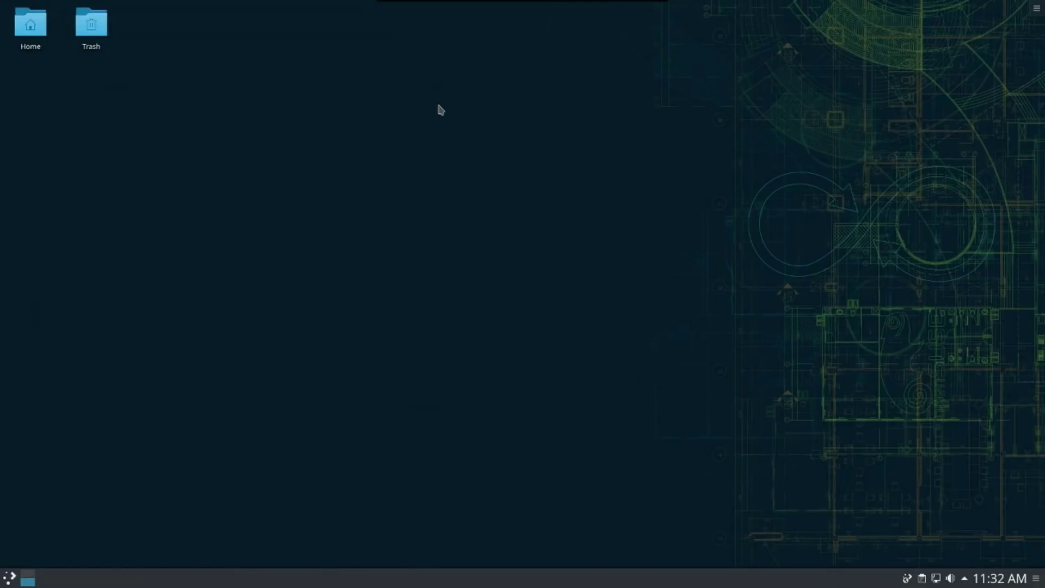